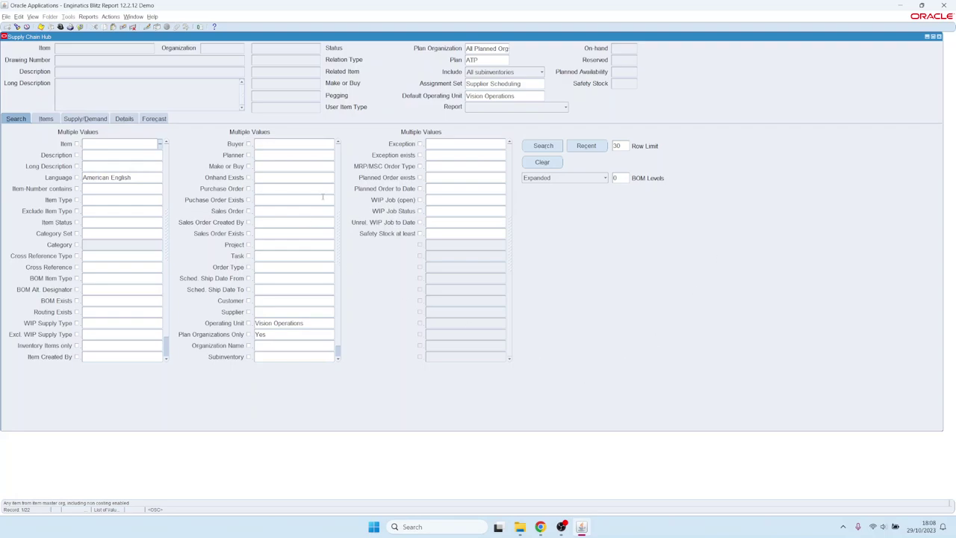
Step: Search for items with the Past due orders exception and expand the results to 3 BOM levels
{"action": "left_click", "coordinate": [468, 144]}
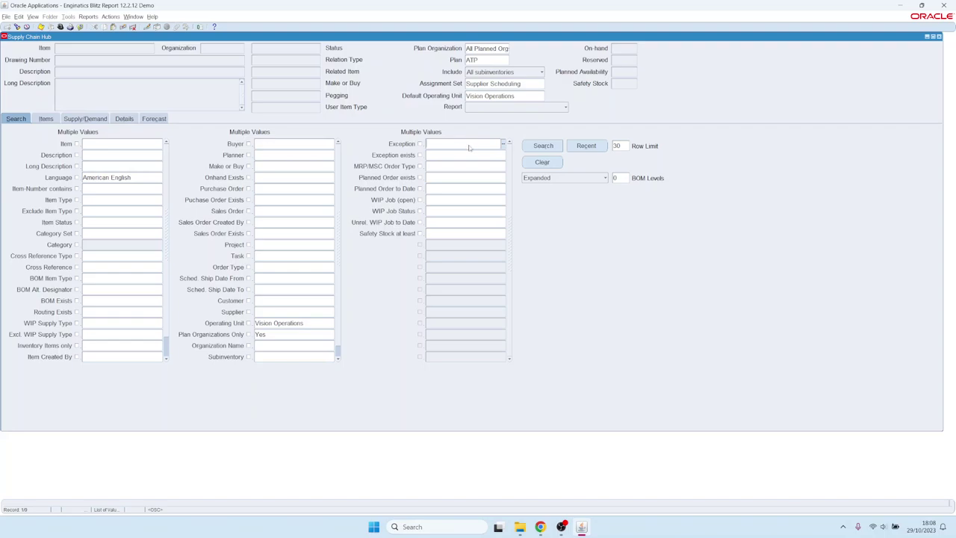
{"action": "key", "text": "ctrl+l"}
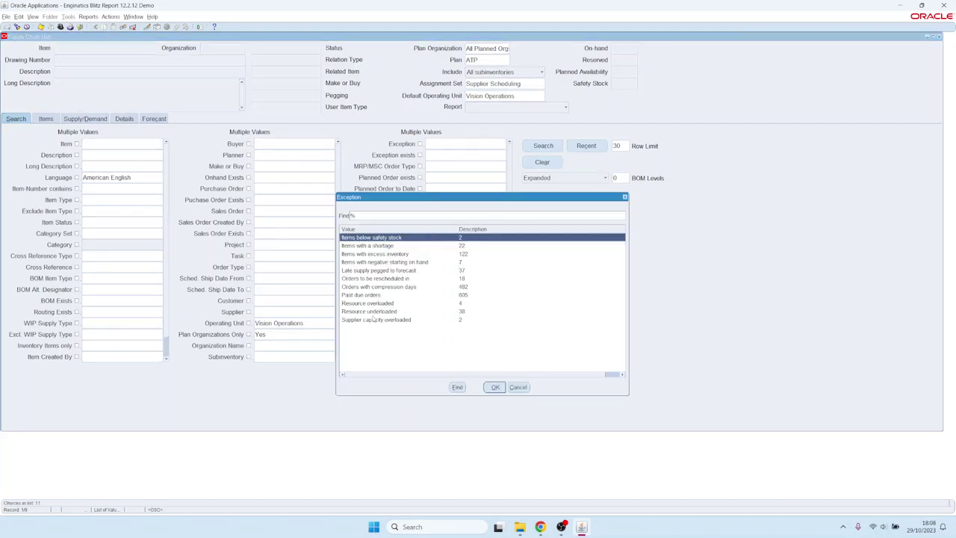
{"action": "double_click", "coordinate": [366, 295]}
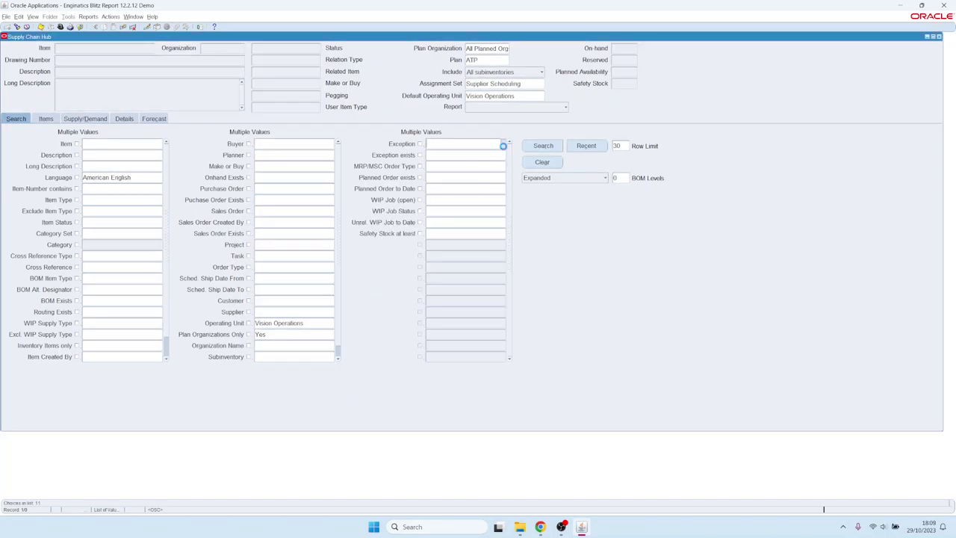
{"action": "left_click", "coordinate": [544, 146]}
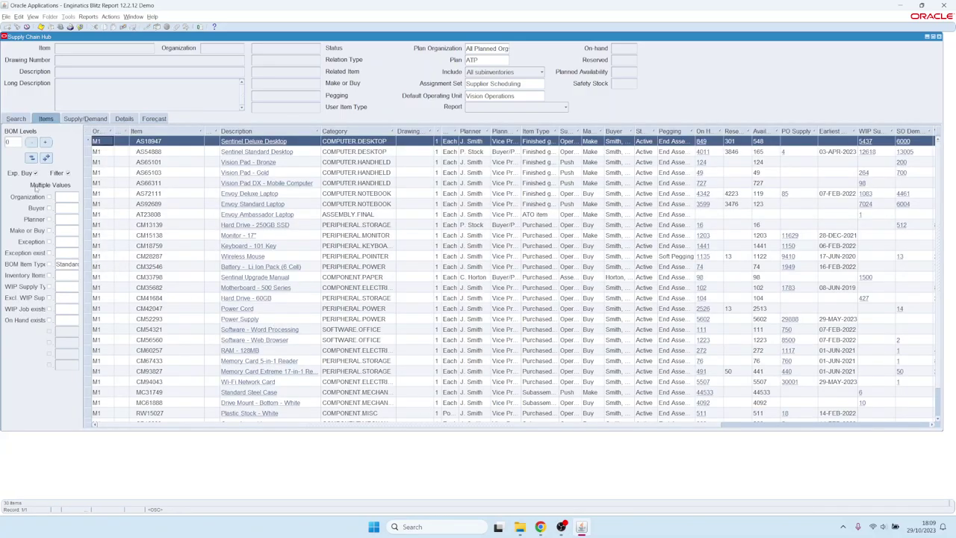
{"action": "left_click", "coordinate": [45, 142]}
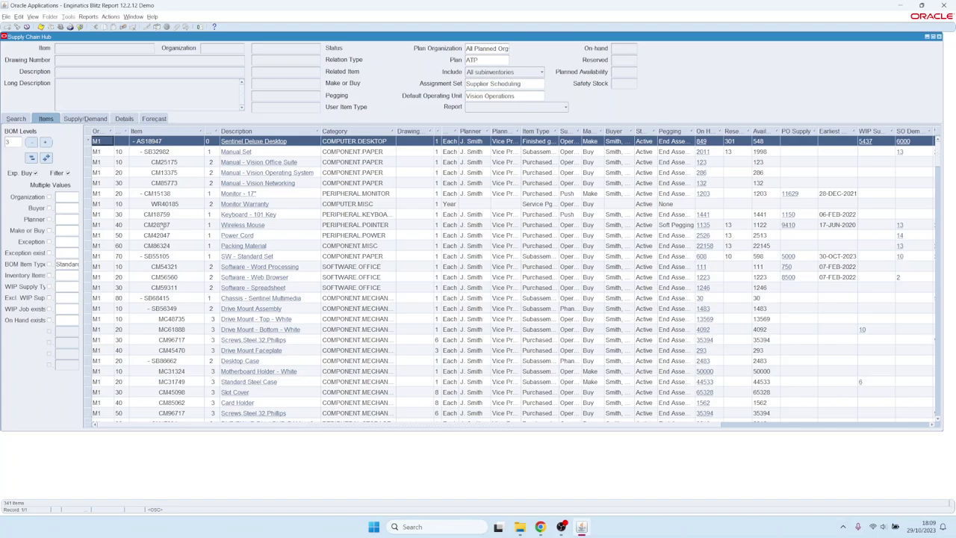
Step: View the bill of material of the Manual Set item SB32982 and close it again
{"action": "left_click", "coordinate": [162, 195]}
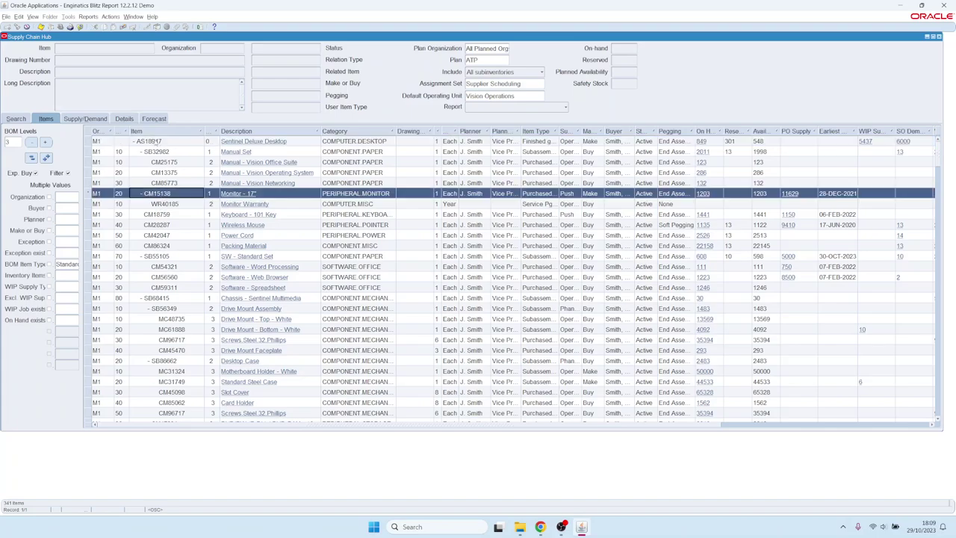
{"action": "right_click", "coordinate": [157, 151]}
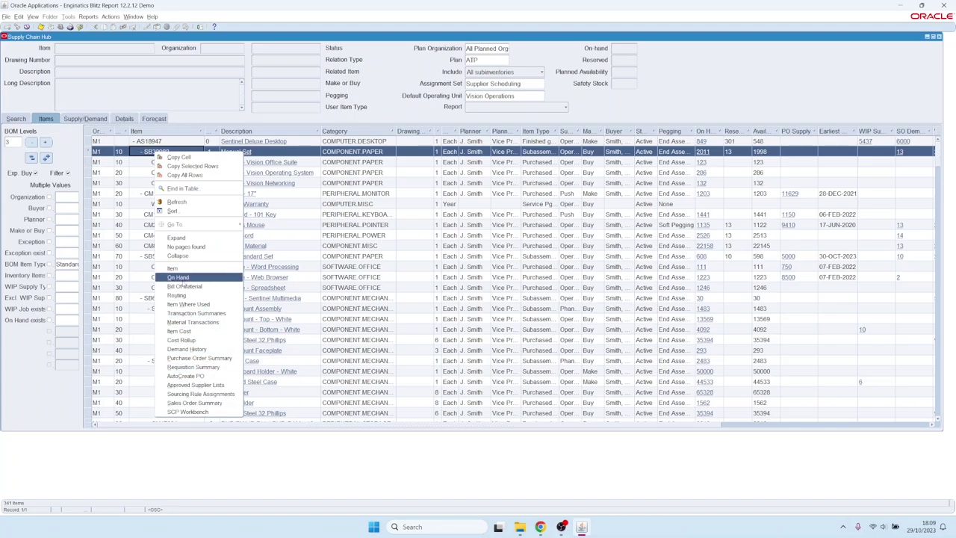
{"action": "left_click", "coordinate": [184, 285]}
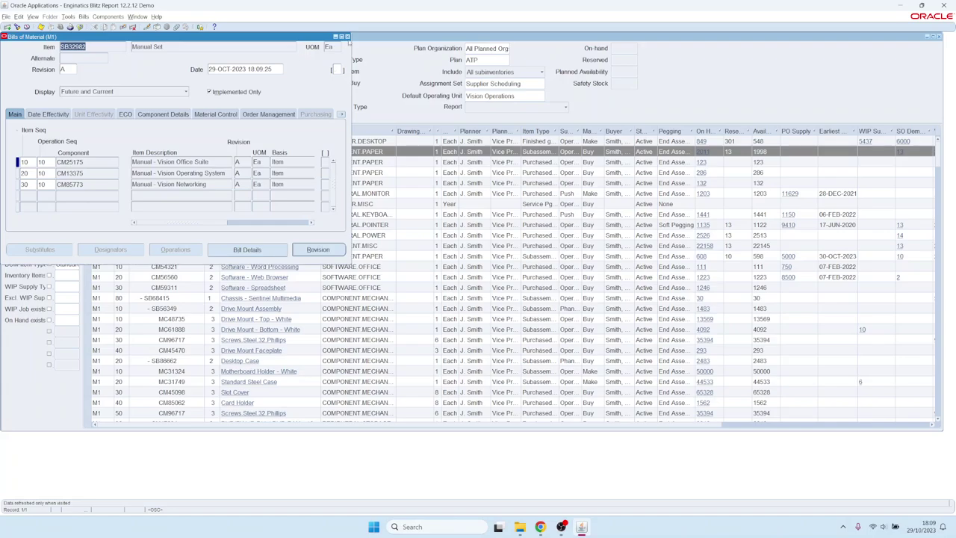
{"action": "left_click", "coordinate": [347, 36]}
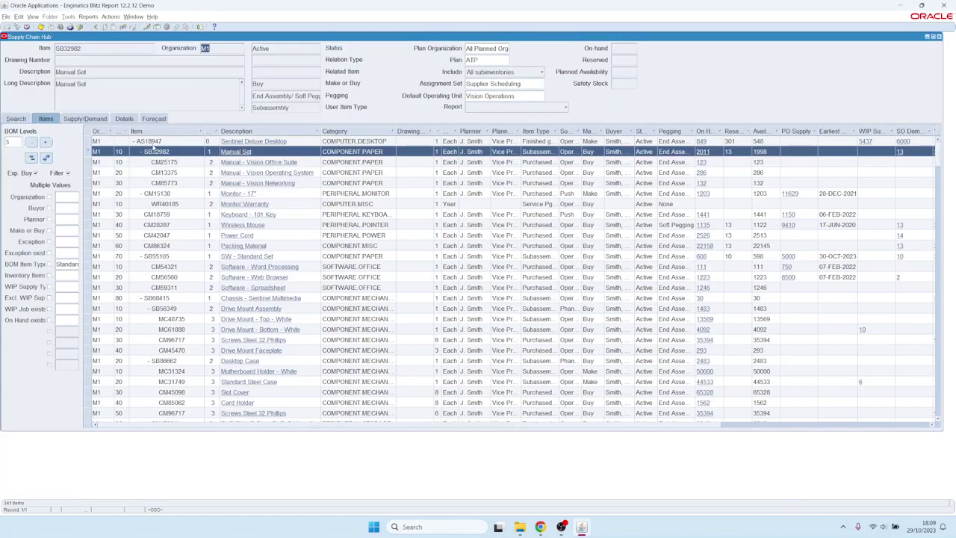
Step: View the on-hand quantities of the Sentinel Deluxe Desktop item AS18947 and close the Material Workbench
{"action": "right_click", "coordinate": [153, 144]}
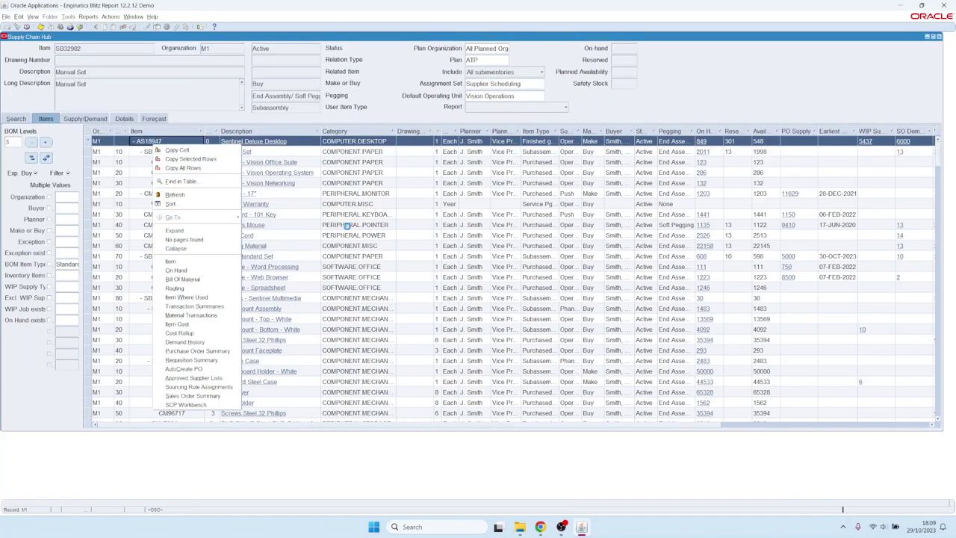
{"action": "left_click", "coordinate": [179, 271]}
{"action": "left_click_drag", "start_coordinate": [352, 161], "coordinate": [763, 155]}
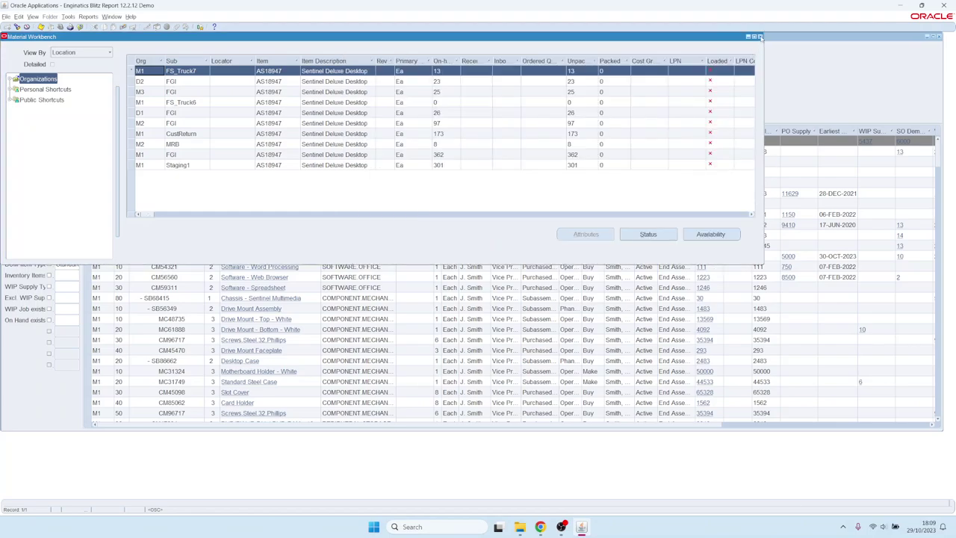
{"action": "left_click", "coordinate": [760, 37]}
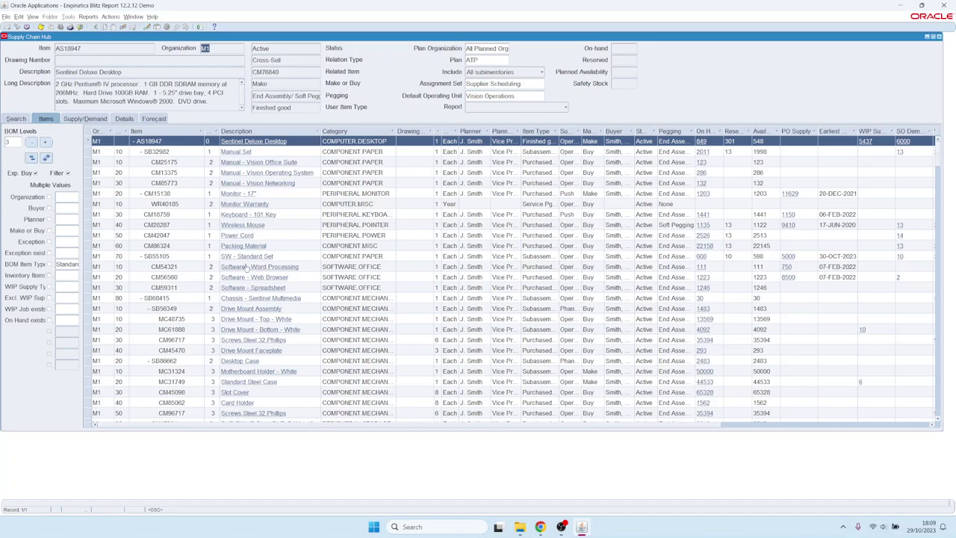
Step: Select items AS18947 through CM28287 plus SB55105 and CM86324, and run the MSC Horizontal Plan report for them
{"action": "left_click", "coordinate": [169, 249], "text": "shift"}
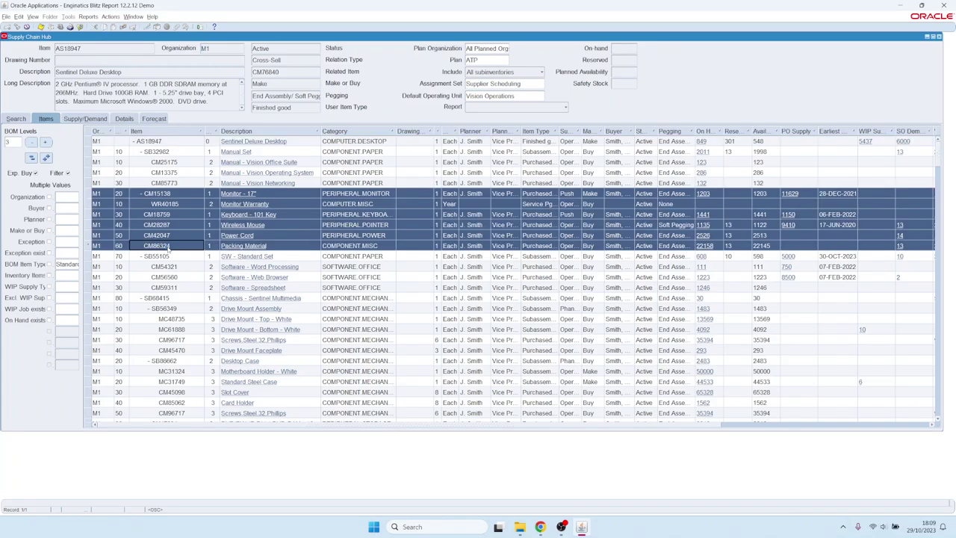
{"action": "left_click", "coordinate": [168, 142], "text": "shift"}
{"action": "left_click", "coordinate": [157, 224], "text": "shift"}
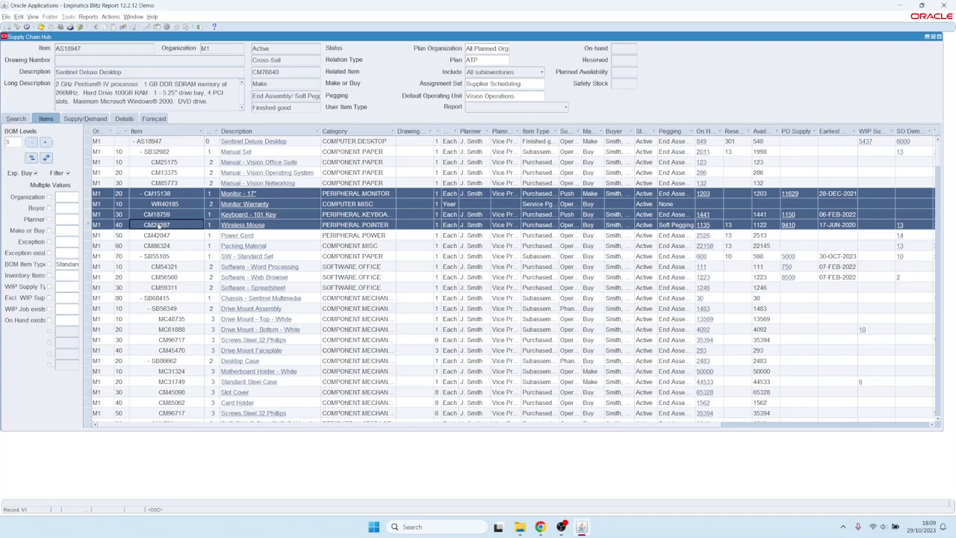
{"action": "left_click", "coordinate": [167, 142]}
{"action": "left_click", "coordinate": [164, 225], "text": "shift"}
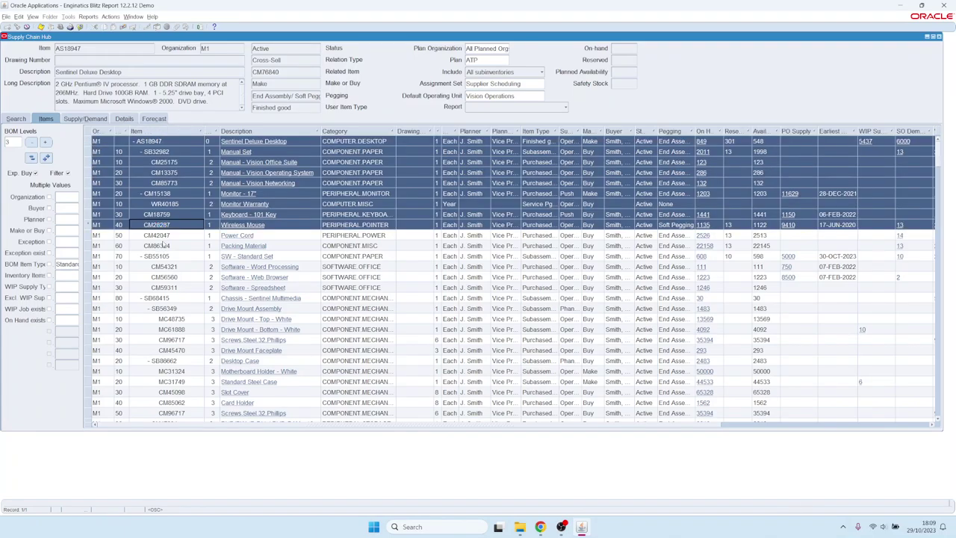
{"action": "left_click", "coordinate": [164, 256], "text": "ctrl"}
{"action": "left_click", "coordinate": [168, 247], "text": "ctrl"}
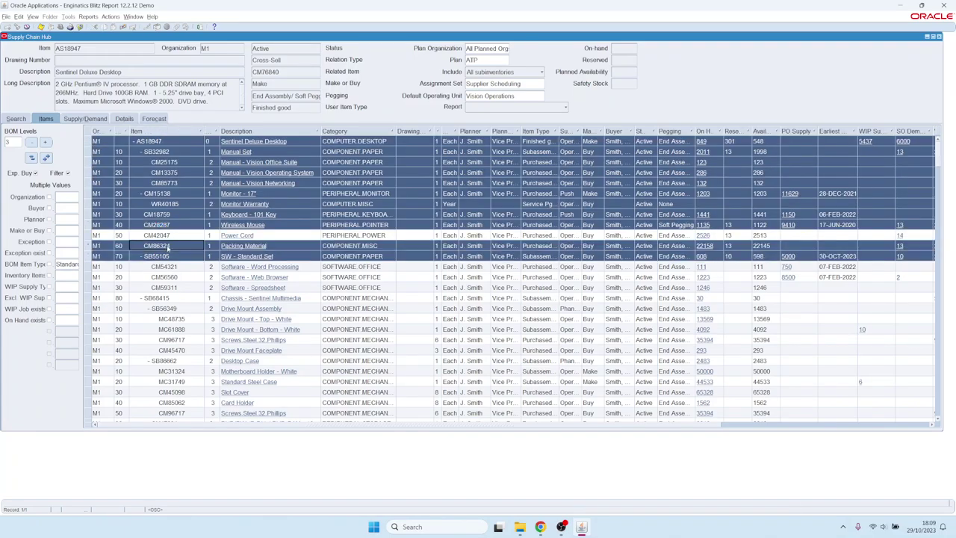
{"action": "left_click", "coordinate": [508, 109]}
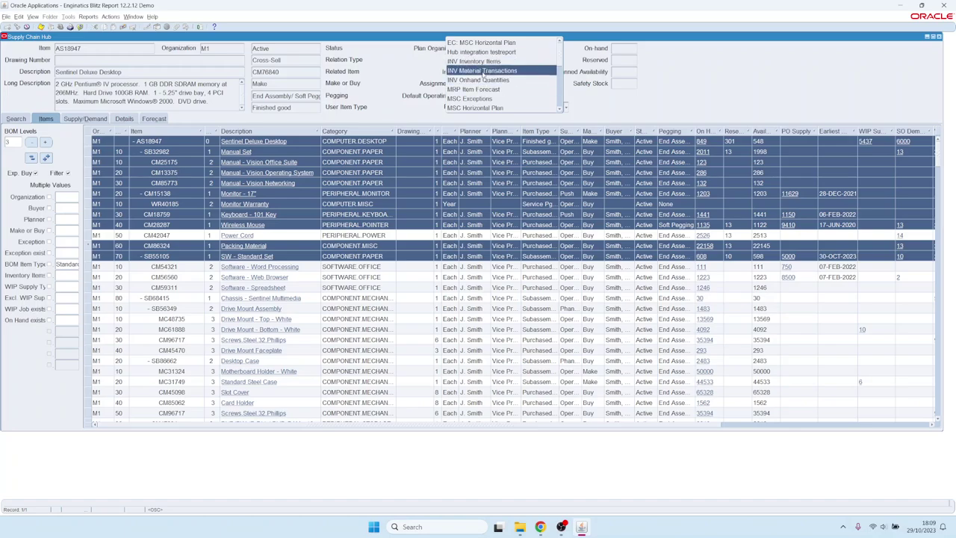
{"action": "left_click", "coordinate": [480, 108]}
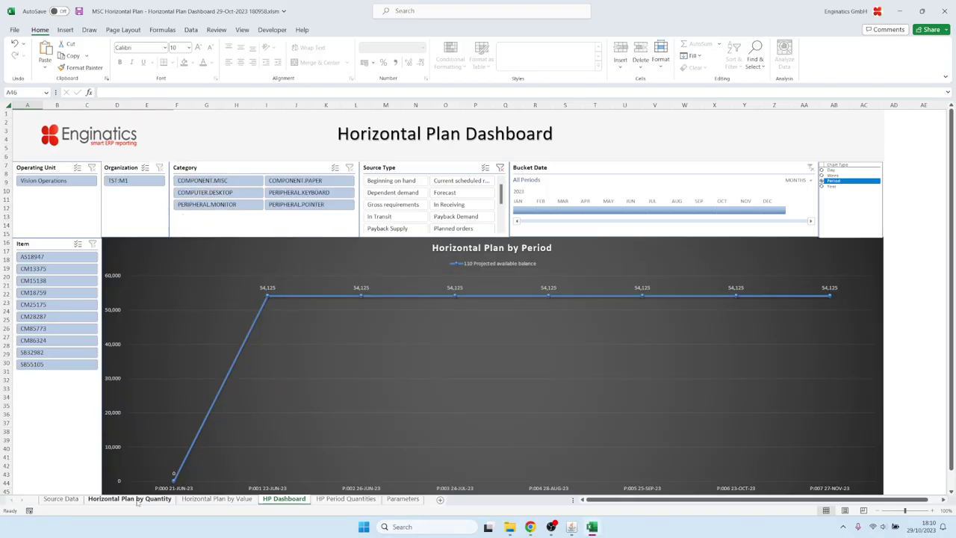
Step: View the Source Data sheet and filter Supply Demand Label in Horizontal Plan by Quantity to 110 Projected available balance
{"action": "left_click", "coordinate": [98, 498]}
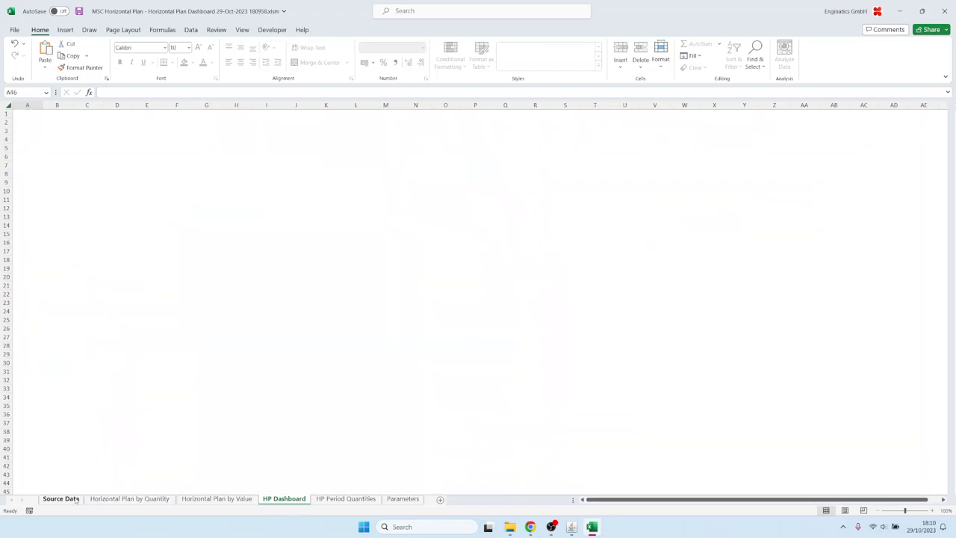
{"action": "scroll", "coordinate": [127, 228], "scroll_direction": "up", "scroll_amount": 16}
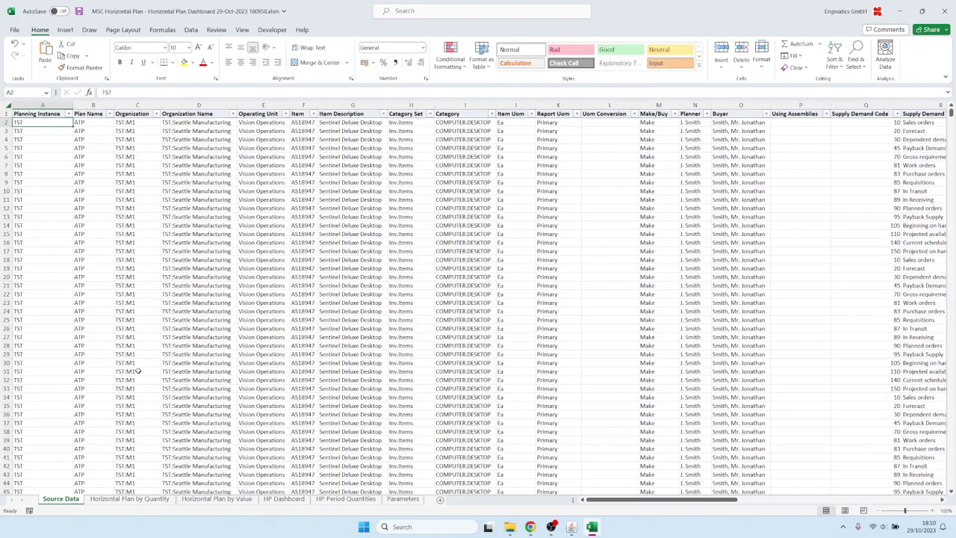
{"action": "left_click", "coordinate": [130, 498]}
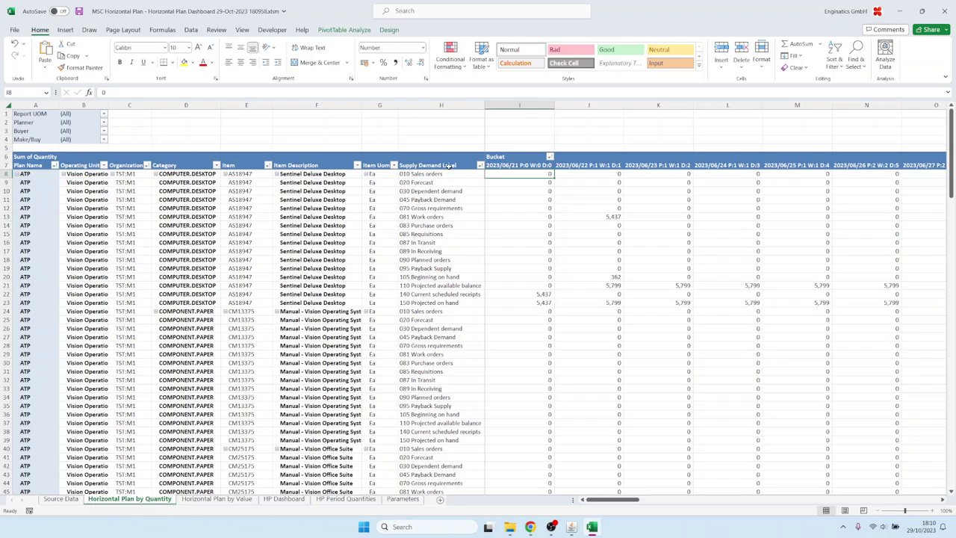
{"action": "left_click", "coordinate": [480, 165]}
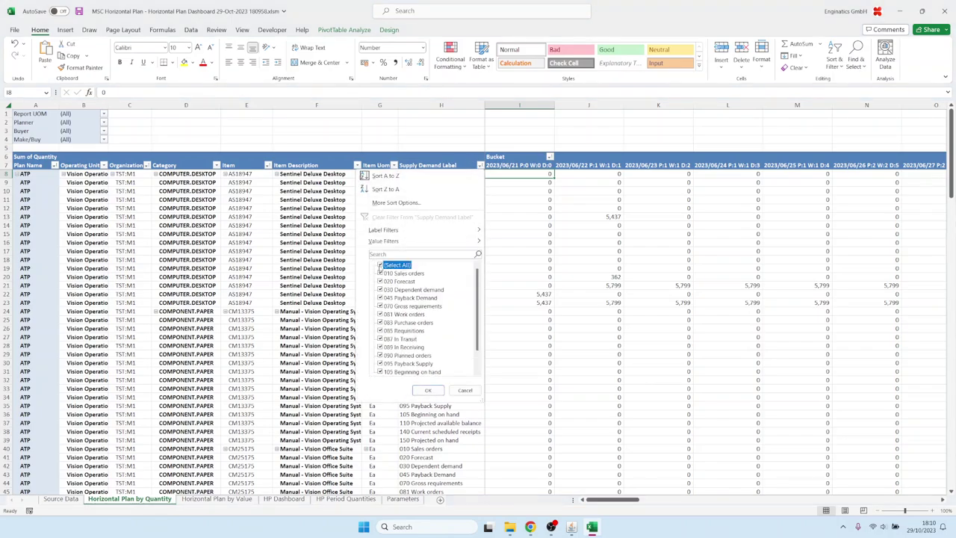
{"action": "left_click", "coordinate": [386, 265]}
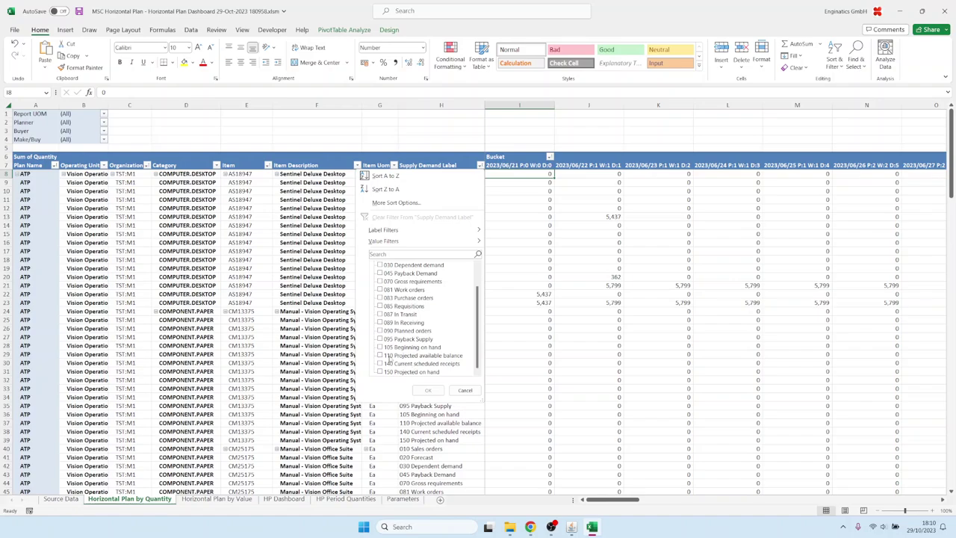
{"action": "left_click", "coordinate": [381, 355]}
{"action": "left_click", "coordinate": [428, 390]}
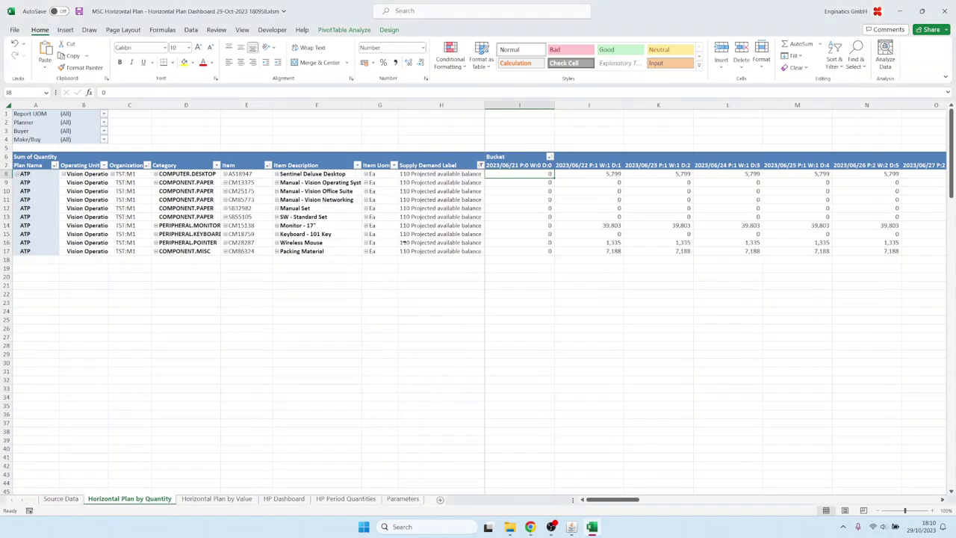
Step: Examine the projected available balances of the reported items across the date buckets
{"action": "left_click", "coordinate": [430, 201]}
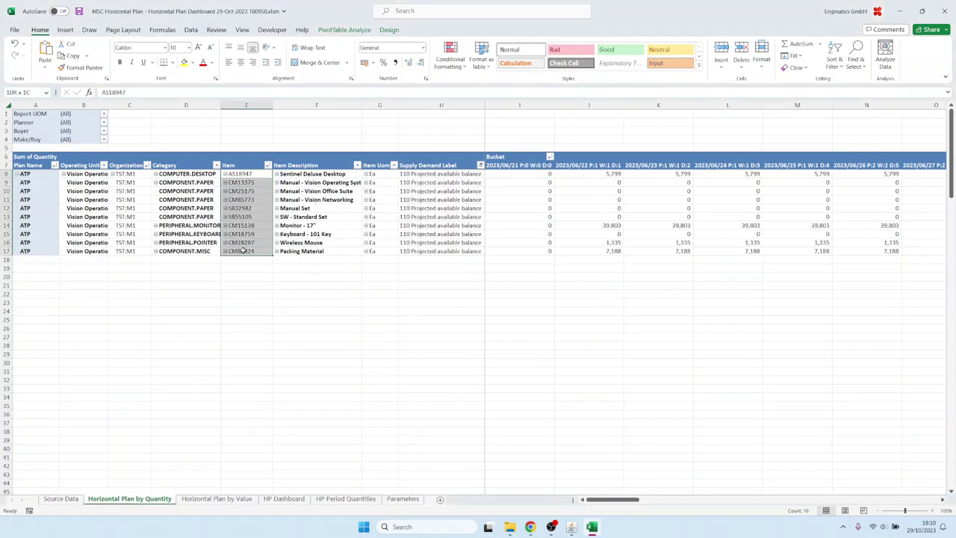
{"action": "left_click", "coordinate": [603, 224]}
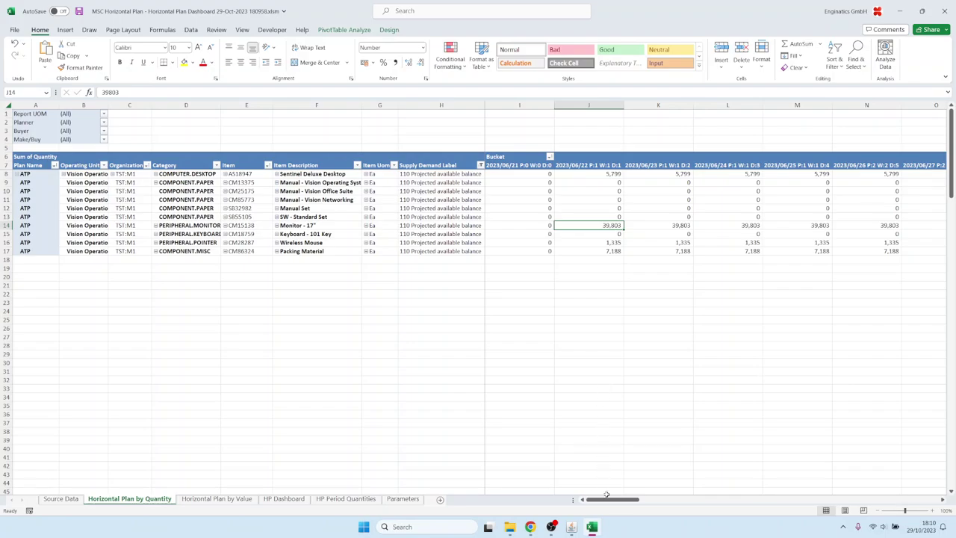
{"action": "left_click_drag", "start_coordinate": [608, 499], "coordinate": [723, 500]}
Step: Switch back to Oracle Supply Chain Hub, check the list of available reports and reduce the row selection to item CM13375
{"action": "left_click", "coordinate": [569, 527]}
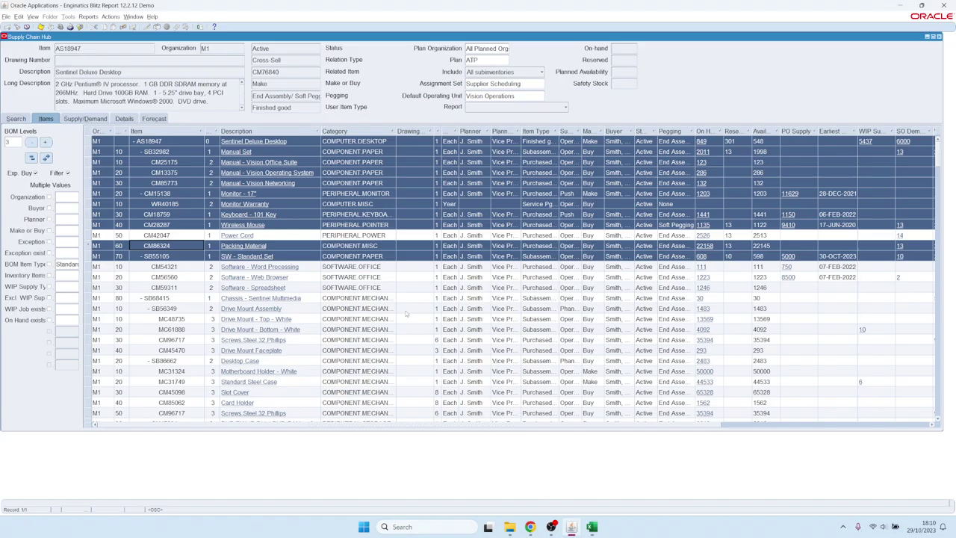
{"action": "left_click", "coordinate": [510, 108]}
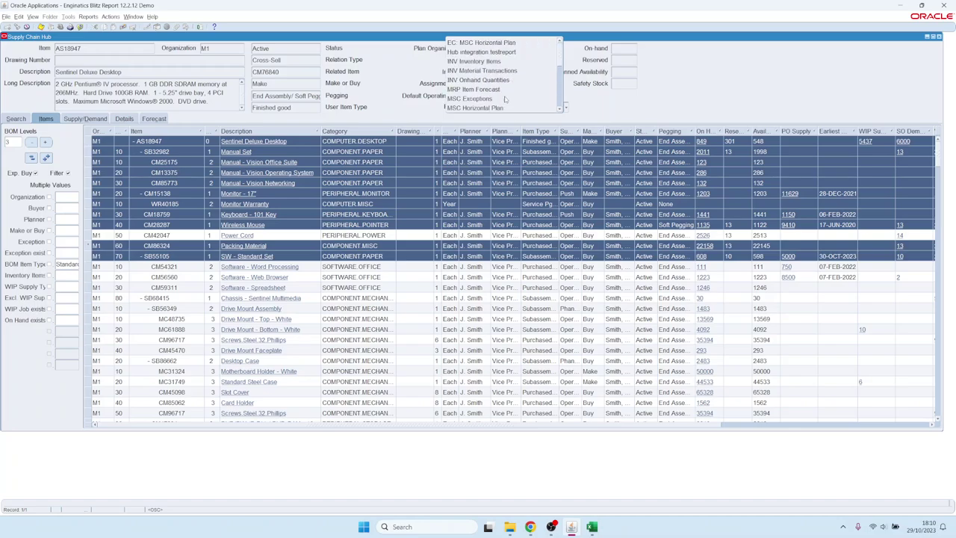
{"action": "left_click", "coordinate": [164, 245]}
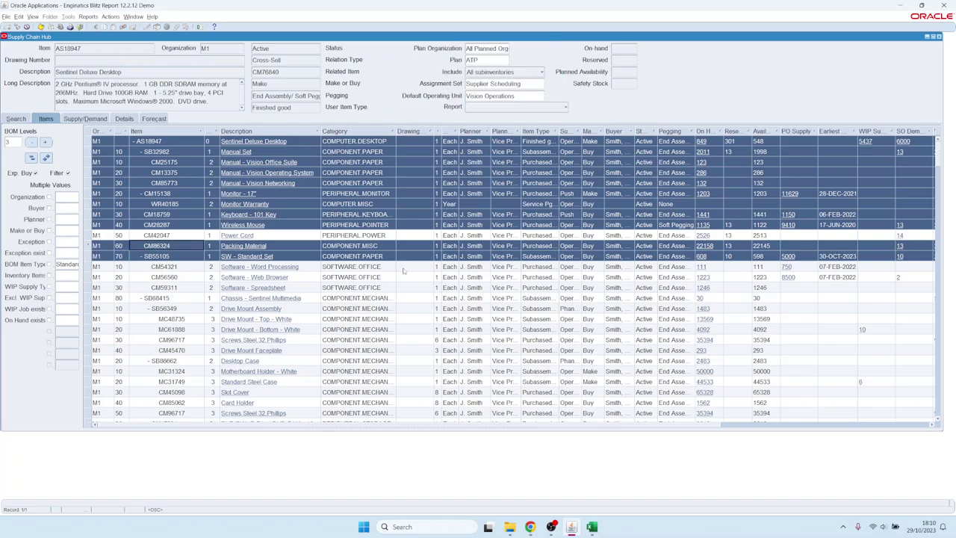
{"action": "left_click", "coordinate": [167, 173]}
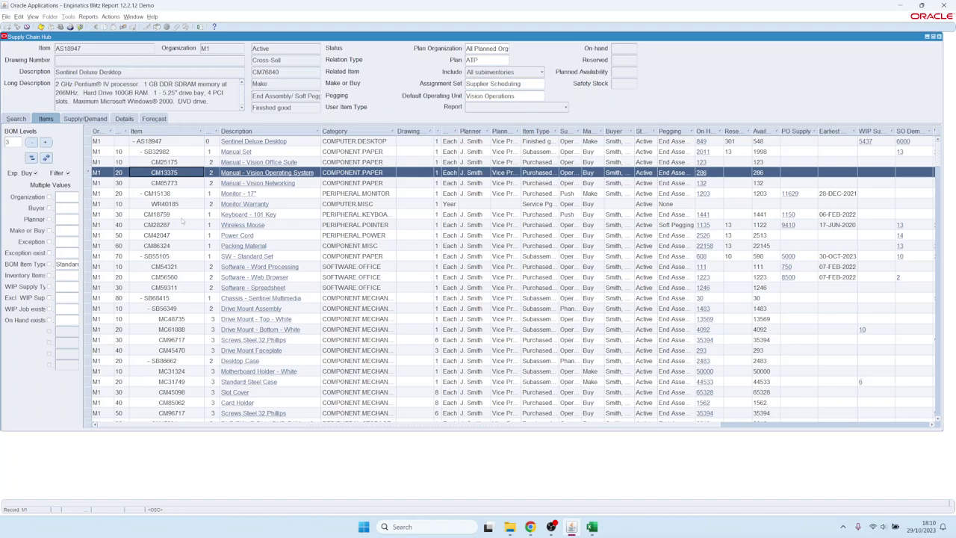
Step: Filter the item list by Make or Buy set to Make
{"action": "left_click", "coordinate": [66, 230]}
{"action": "type", "text": "mak"}
{"action": "key", "text": "Tab"}
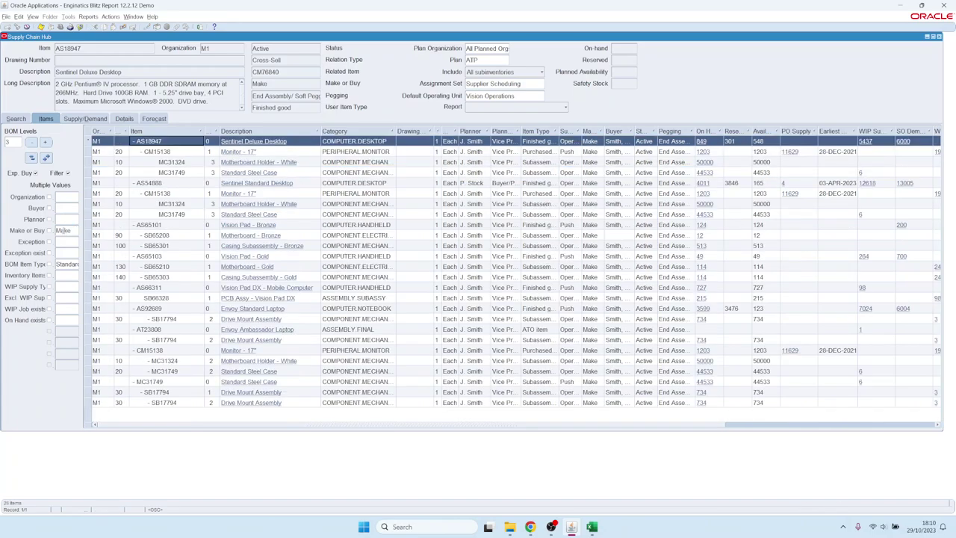
Step: Change the item list's Make or Buy filter to Buy
{"action": "double_click", "coordinate": [65, 230]}
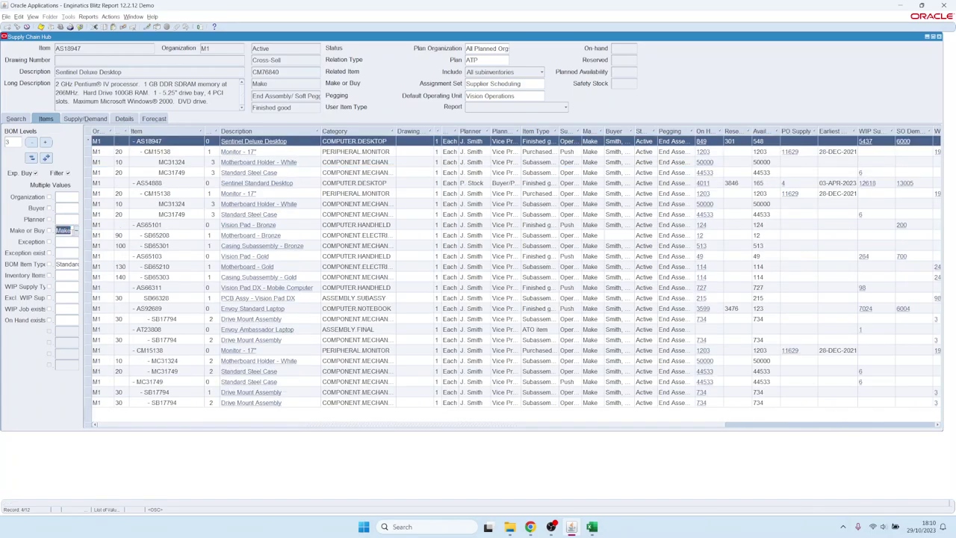
{"action": "type", "text": "bu"}
{"action": "key", "text": "Tab"}
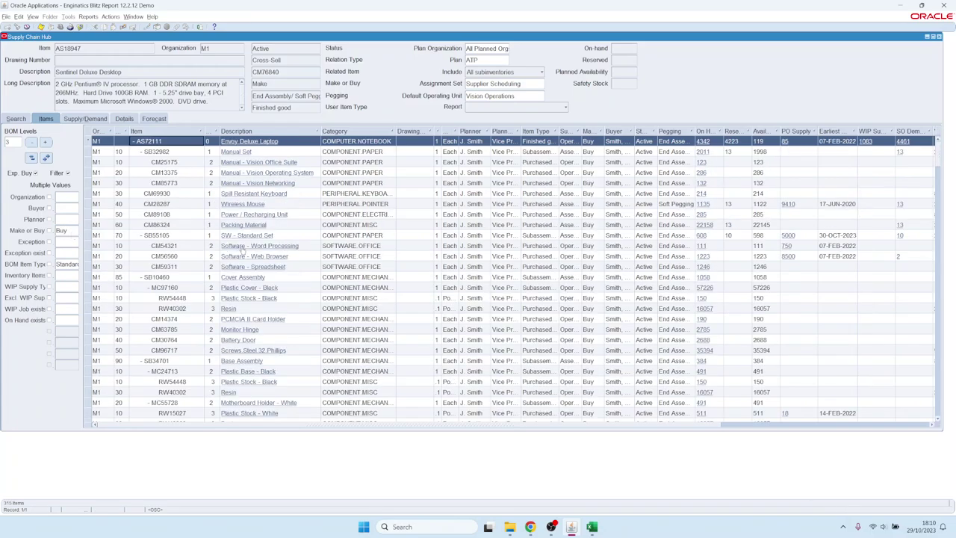
Step: Clear the Make or Buy filter to list all items again
{"action": "double_click", "coordinate": [62, 230]}
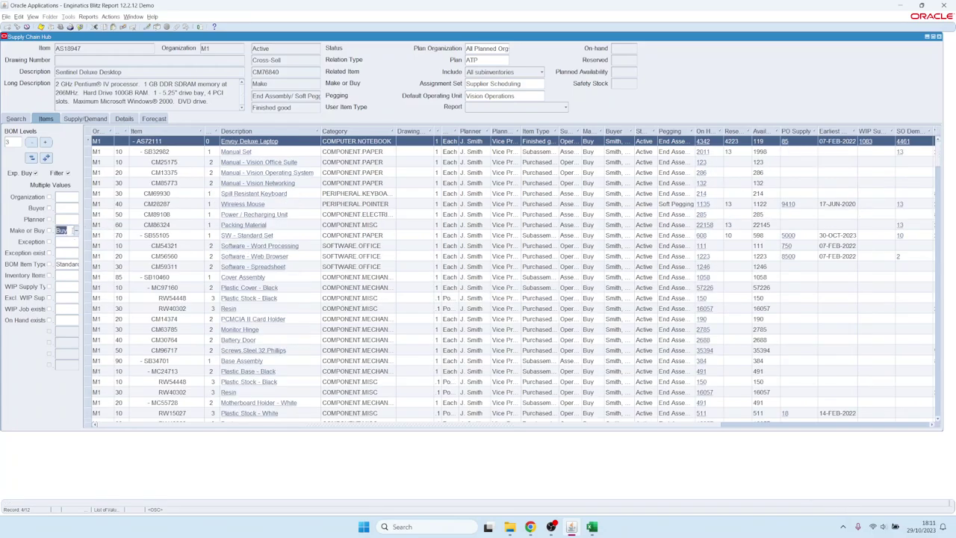
{"action": "key", "text": "BackSpace"}
{"action": "key", "text": "Tab"}
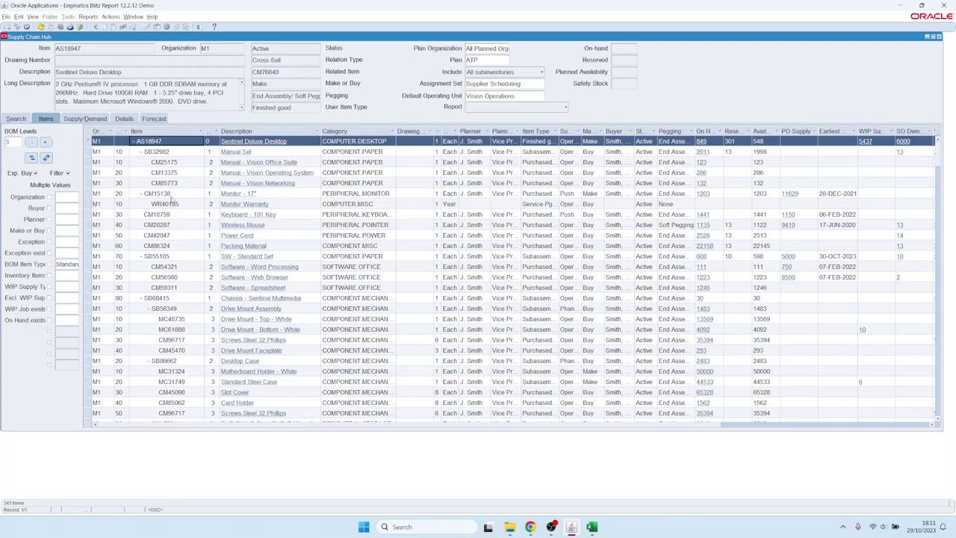
Step: Open the supply and demand details of the Monitor - 17" component CM15138 and check its on-hand quantity
{"action": "left_click", "coordinate": [238, 194]}
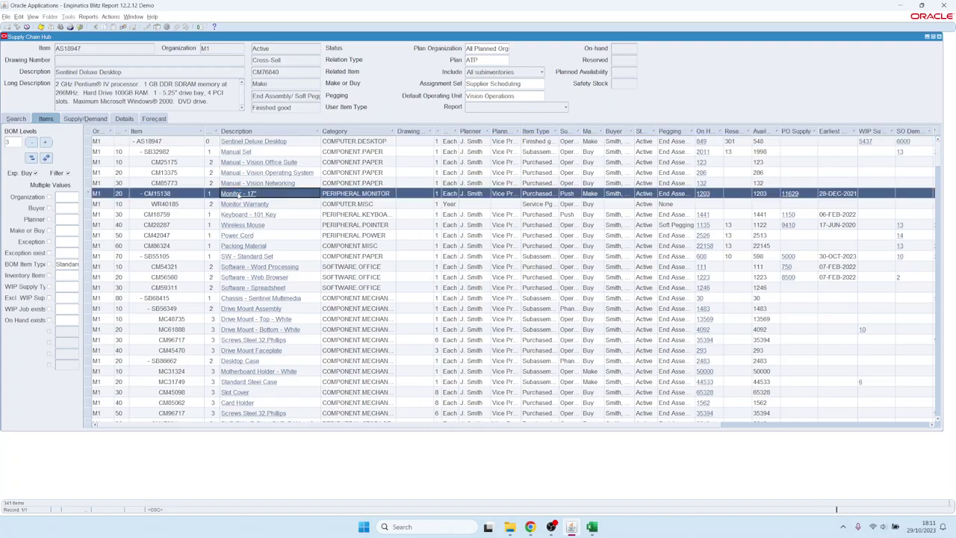
{"action": "double_click", "coordinate": [238, 194]}
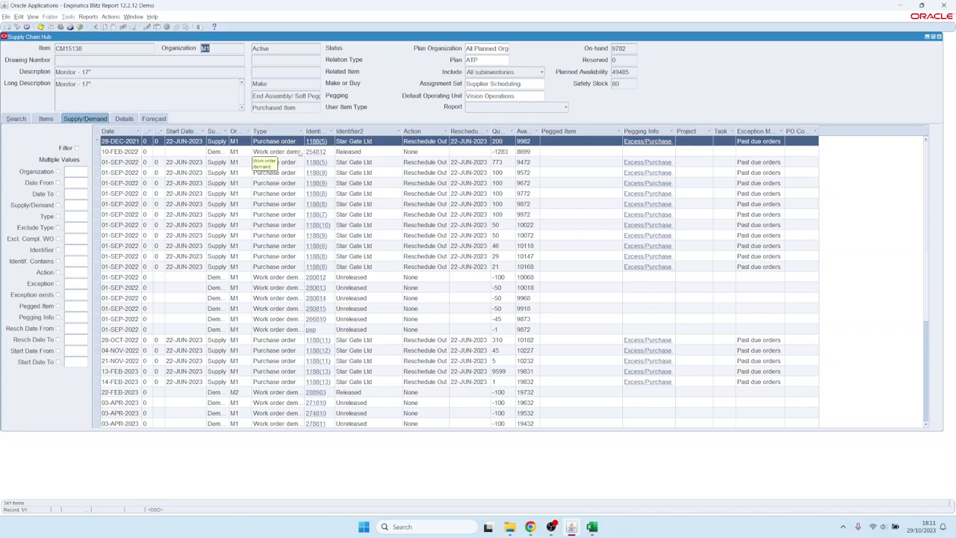
{"action": "left_click", "coordinate": [630, 47]}
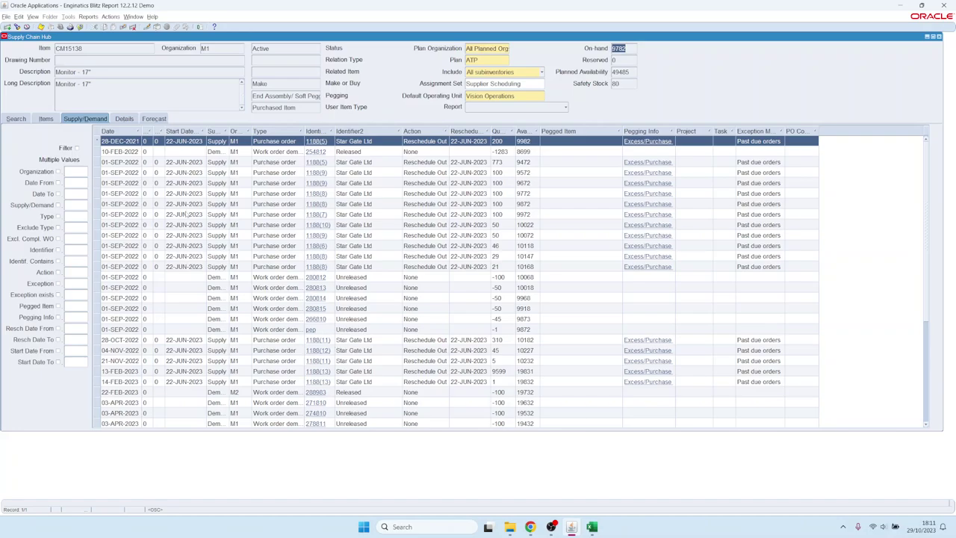
Step: Drill into the released work order demand dated 10-FEB-2022 and examine the Monitor - 17" line among the job's components
{"action": "left_click", "coordinate": [314, 151]}
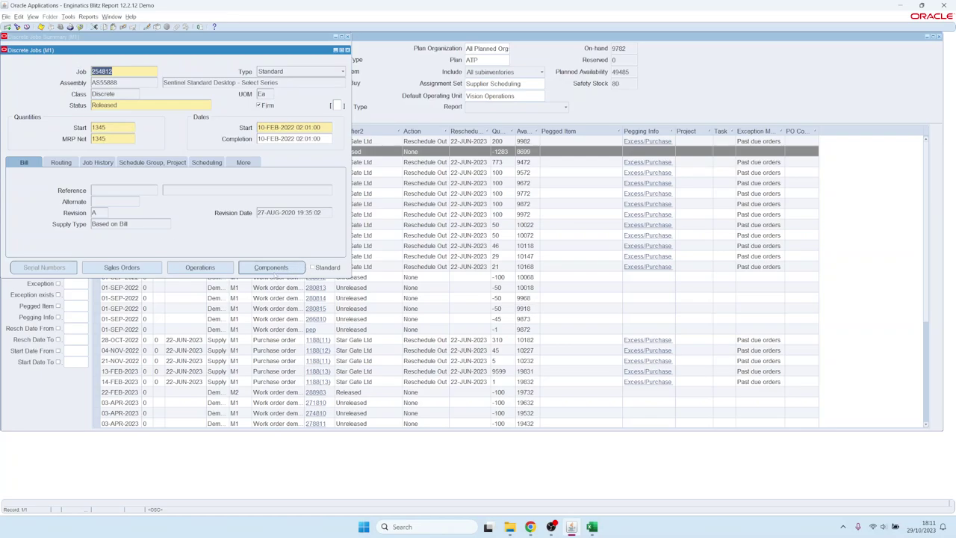
{"action": "left_click", "coordinate": [272, 269]}
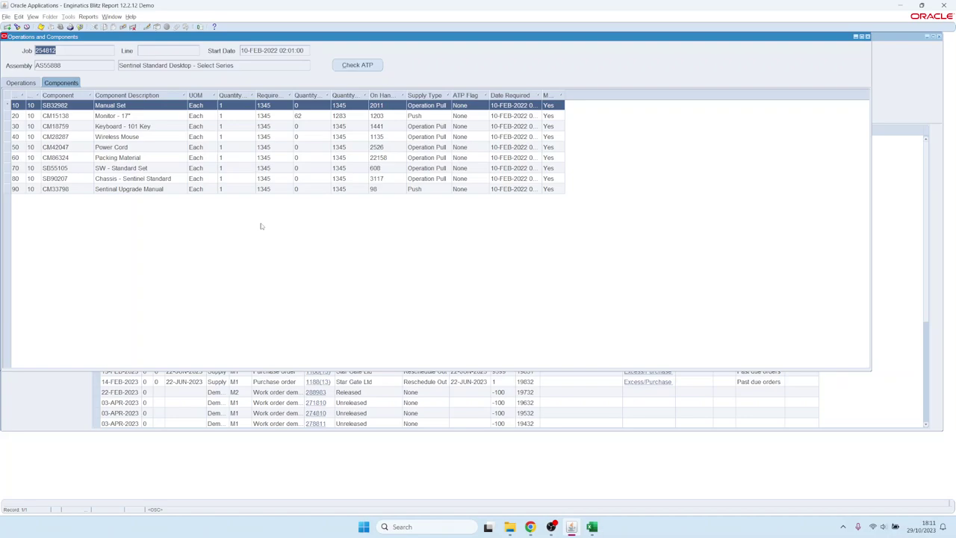
{"action": "left_click", "coordinate": [120, 117]}
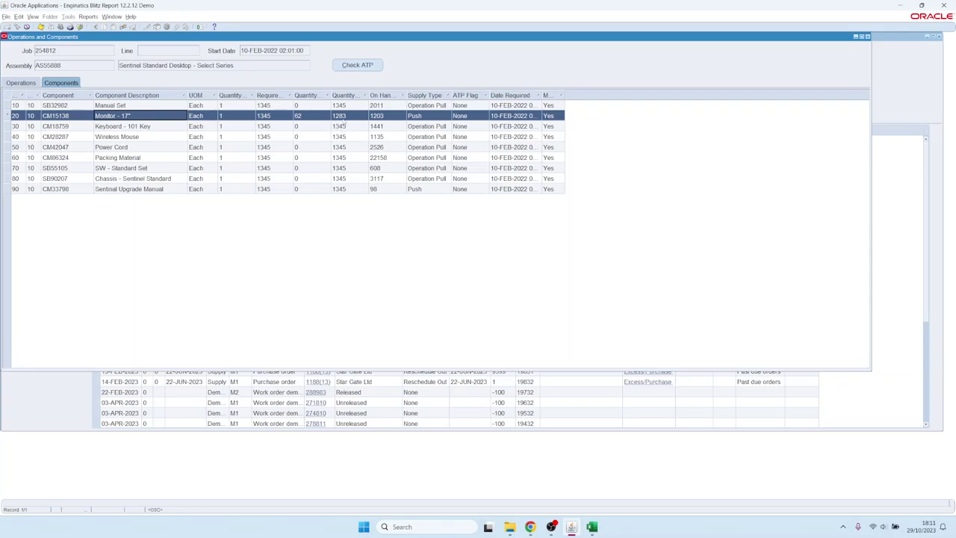
Step: Review the job's operations, and close all its job windows to return to the supply and demand list
{"action": "left_click", "coordinate": [21, 83]}
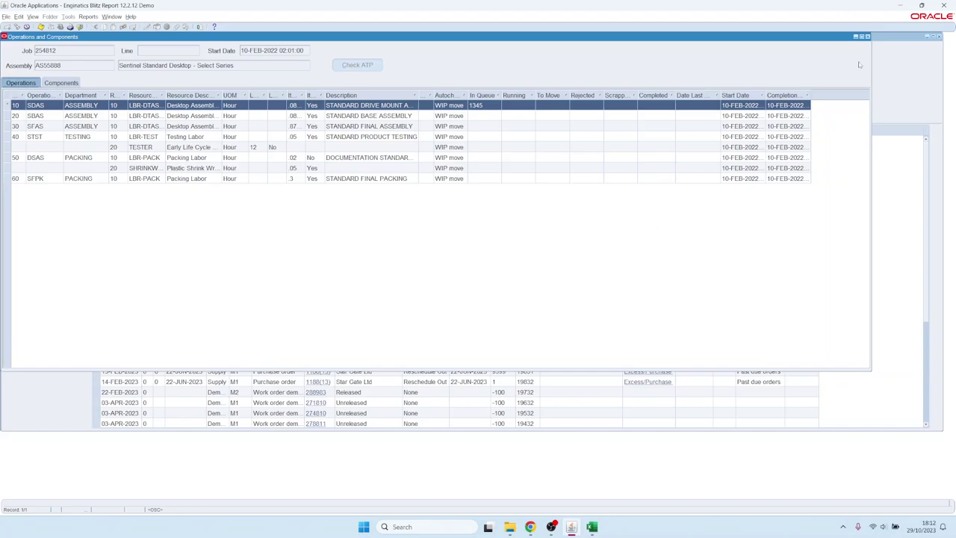
{"action": "left_click", "coordinate": [866, 37]}
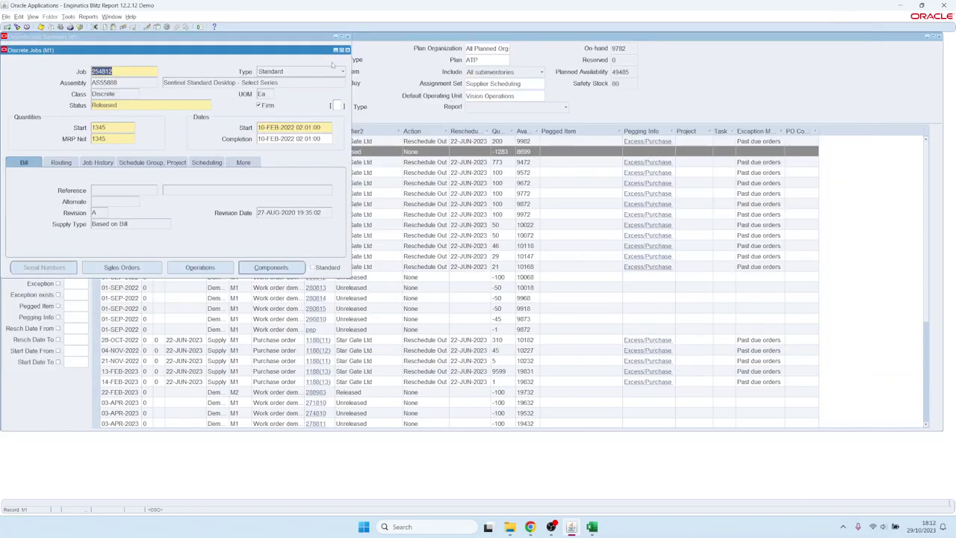
{"action": "left_click", "coordinate": [346, 50]}
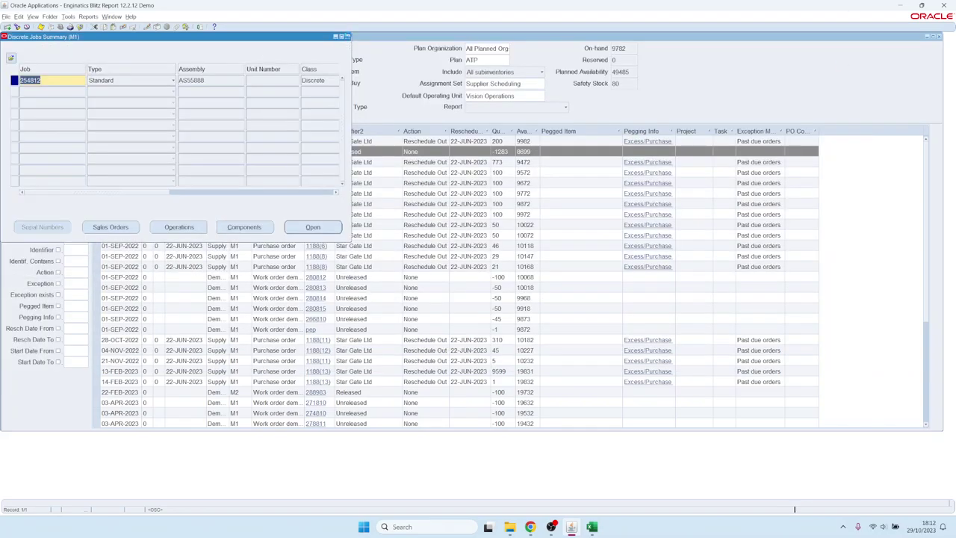
{"action": "left_click", "coordinate": [348, 36]}
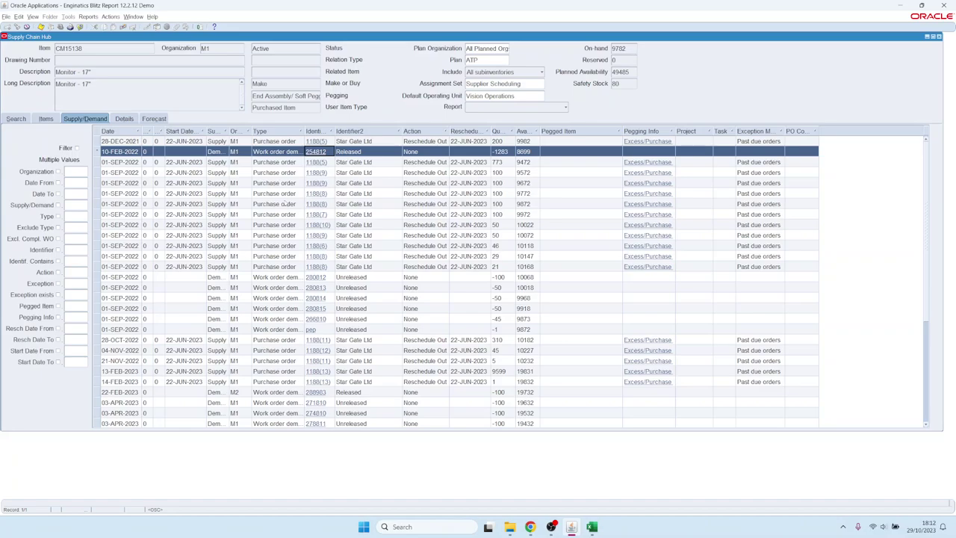
Step: Open the release form for the seven 01-SEP-2022 purchase orders with quantities of 100 and 50, and close it without releasing
{"action": "left_click", "coordinate": [433, 174]}
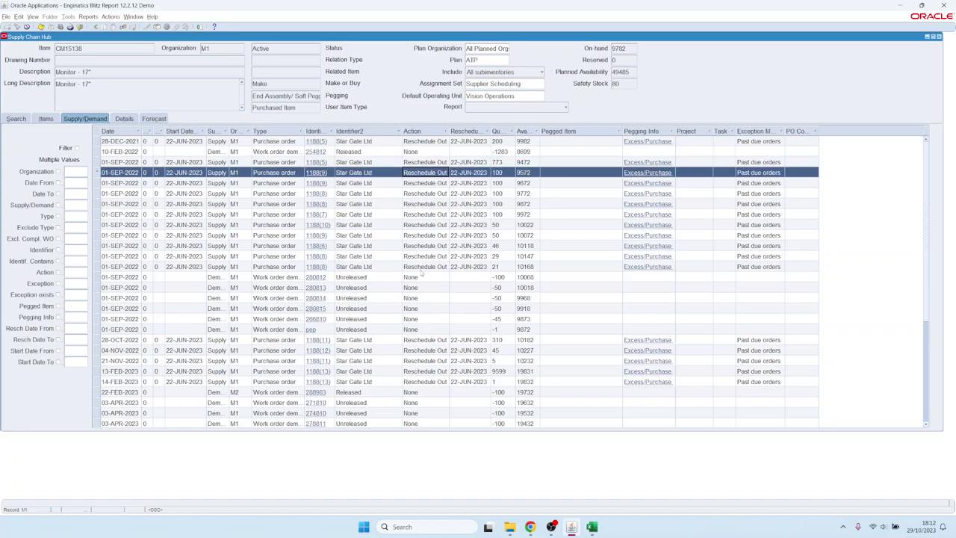
{"action": "left_click", "coordinate": [419, 236], "text": "shift"}
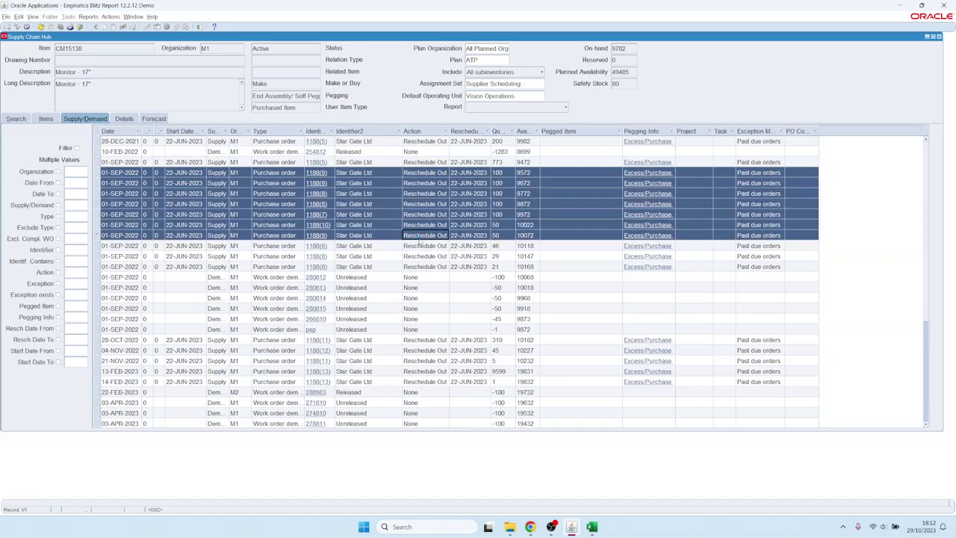
{"action": "right_click", "coordinate": [422, 198]}
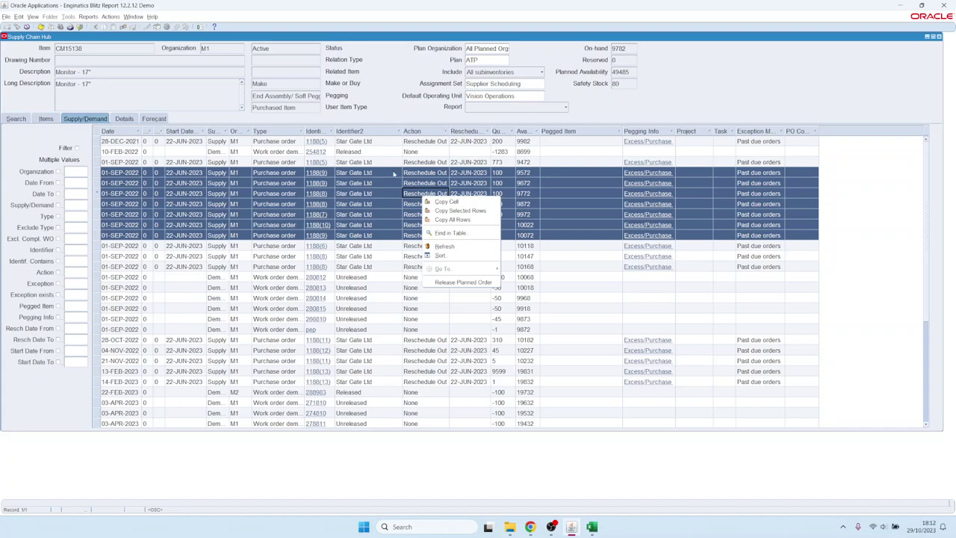
{"action": "left_click", "coordinate": [407, 173]}
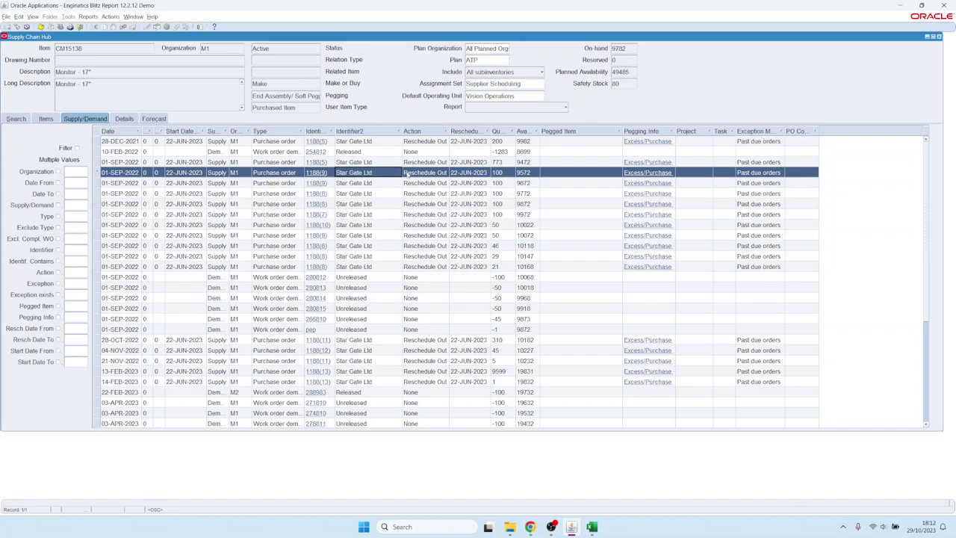
{"action": "left_click", "coordinate": [430, 235], "text": "shift"}
{"action": "right_click", "coordinate": [423, 190]}
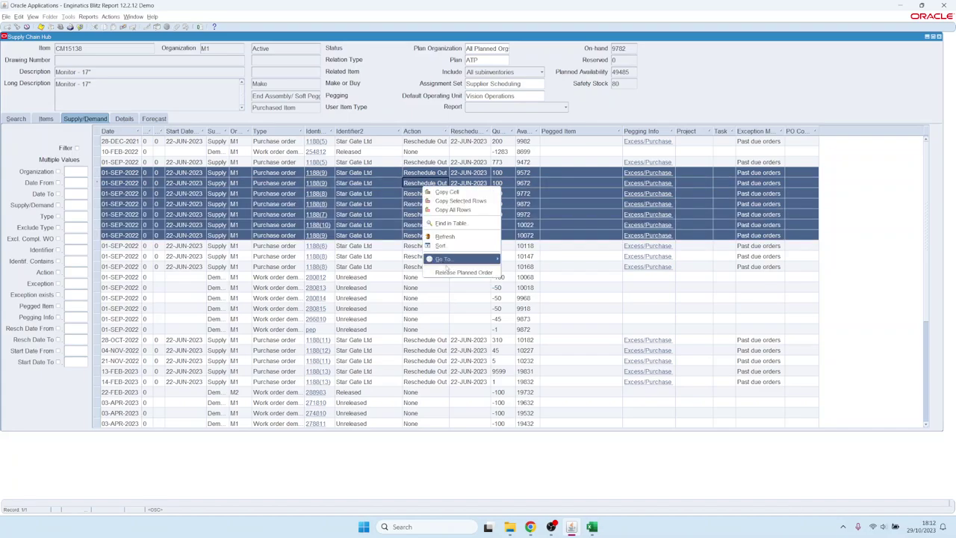
{"action": "left_click", "coordinate": [457, 271]}
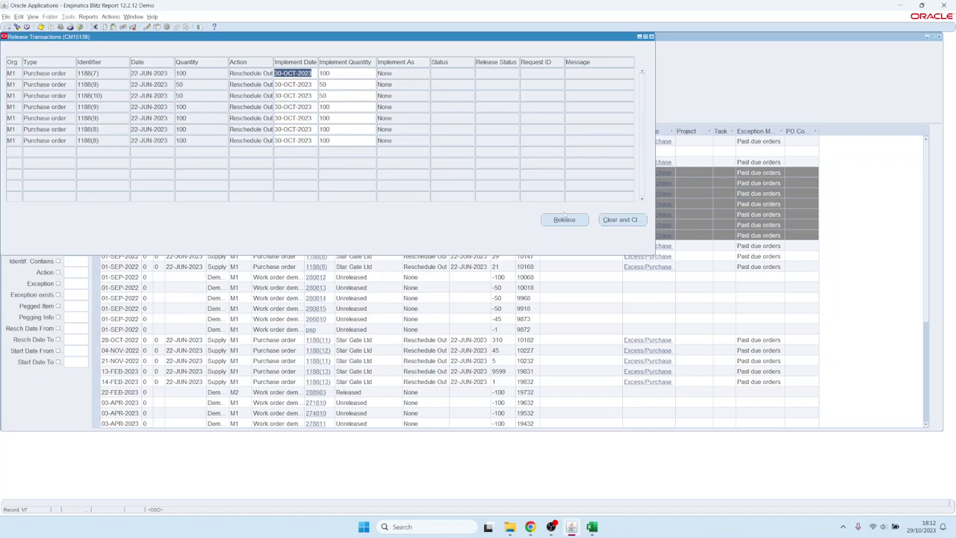
{"action": "left_click", "coordinate": [650, 35]}
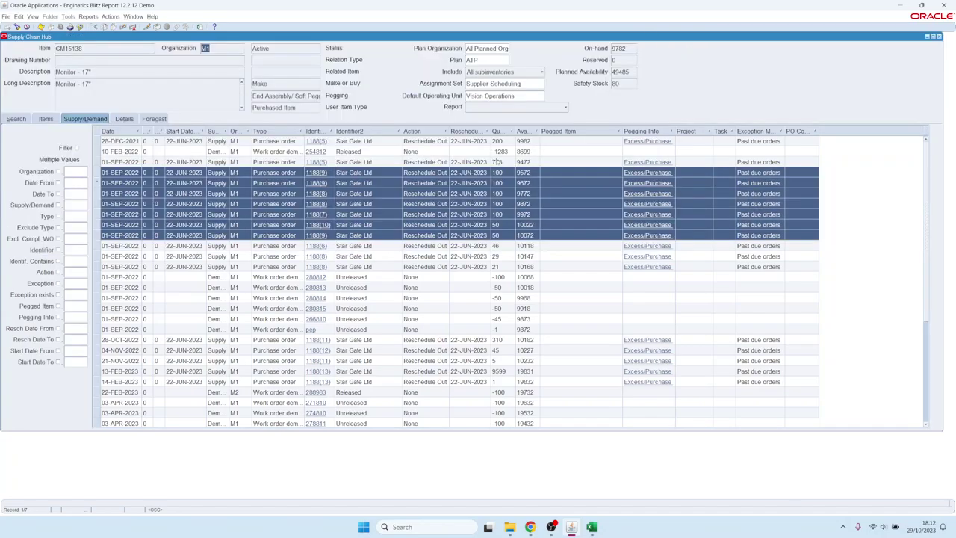
Step: Look through the remaining supply and demand lines of CM15138 and return to the item list
{"action": "left_click", "coordinate": [261, 288]}
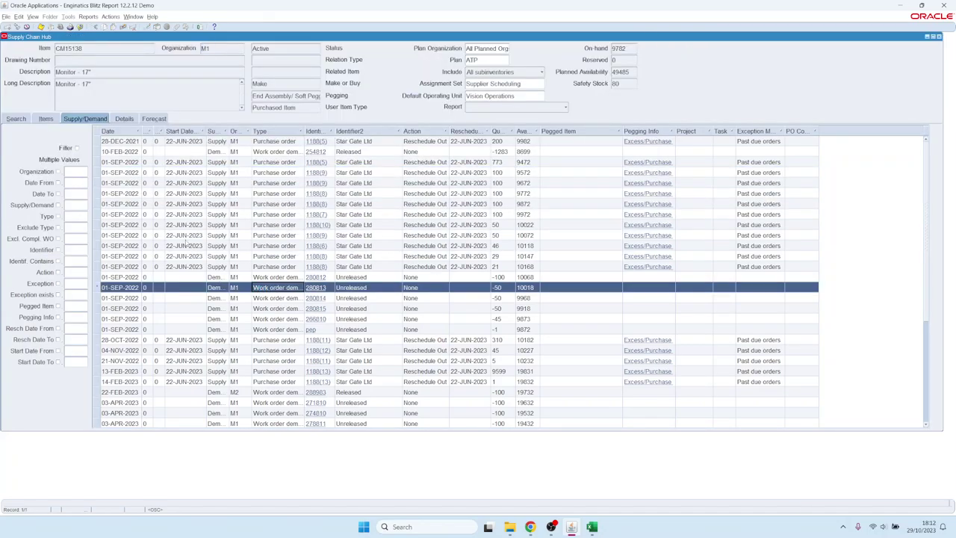
{"action": "scroll", "coordinate": [188, 244], "scroll_direction": "down", "scroll_amount": 5}
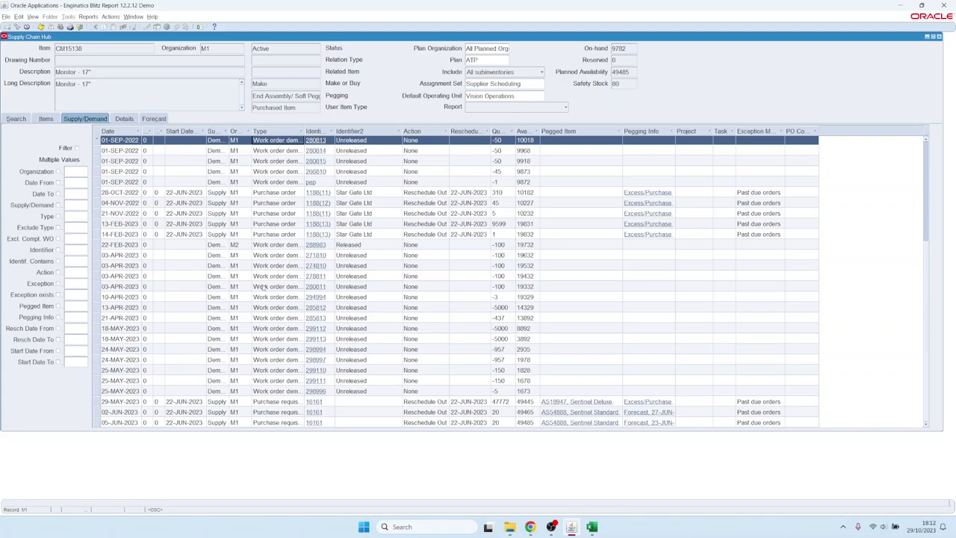
{"action": "left_click", "coordinate": [49, 120]}
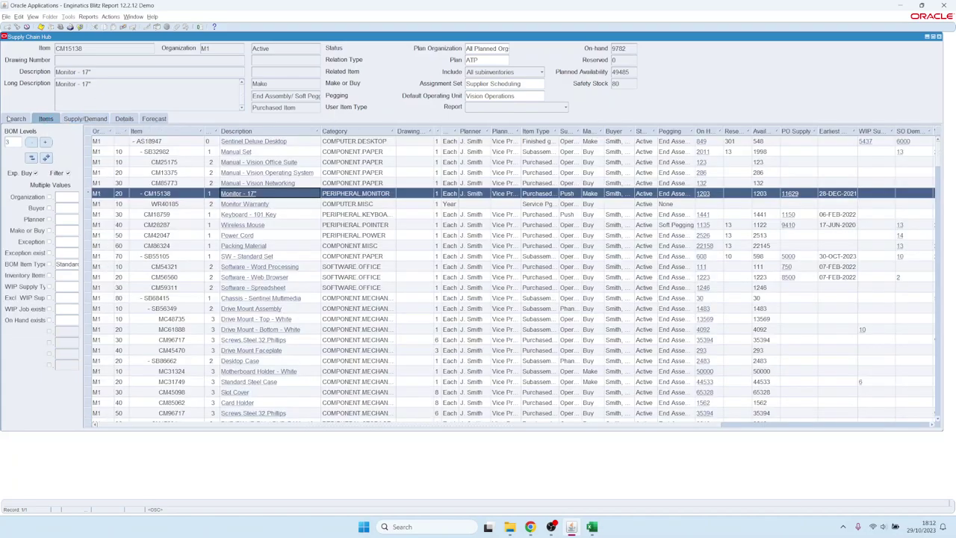
Step: Set Planned Order exists to Yes alongside the Past due orders exception and run the item search
{"action": "left_click", "coordinate": [10, 120]}
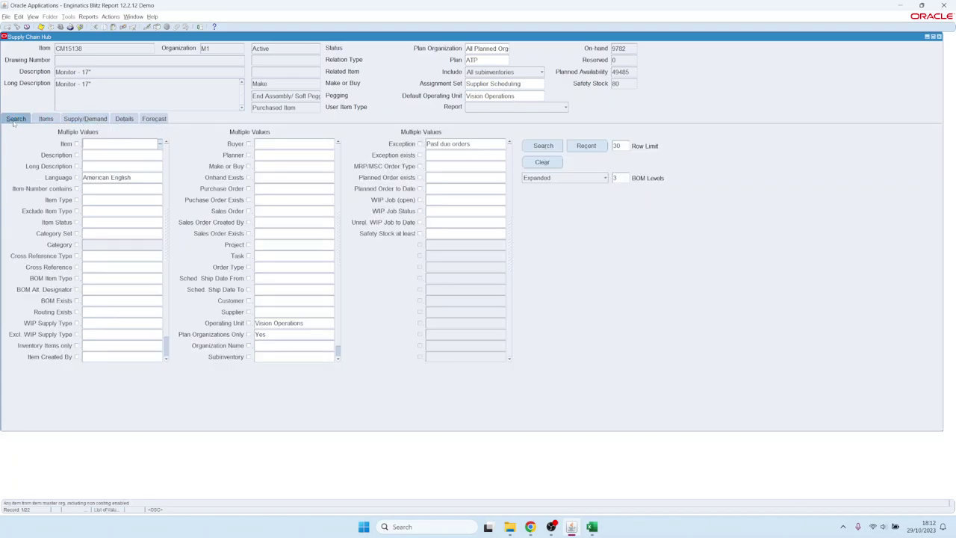
{"action": "left_click", "coordinate": [446, 178]}
{"action": "type", "text": "y"}
{"action": "key", "text": "Tab"}
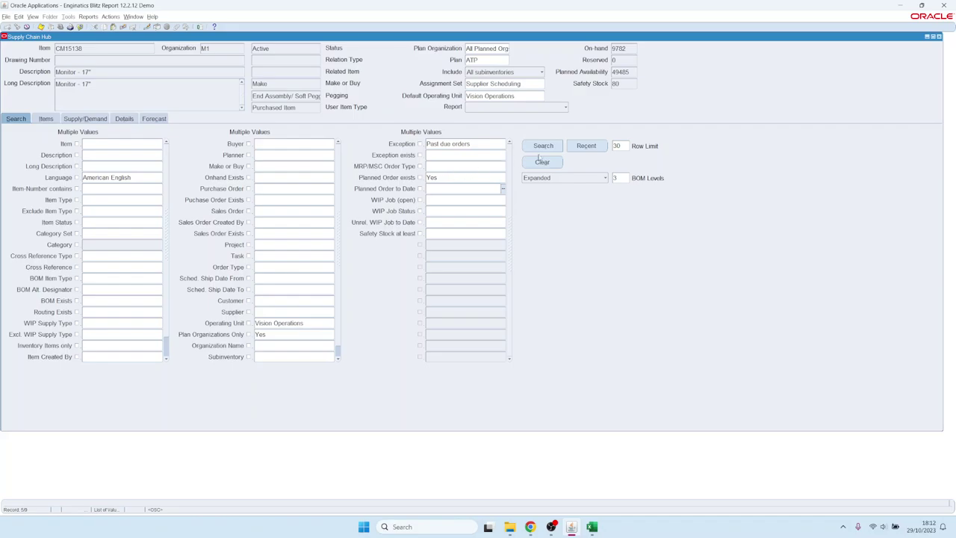
{"action": "left_click", "coordinate": [542, 145]}
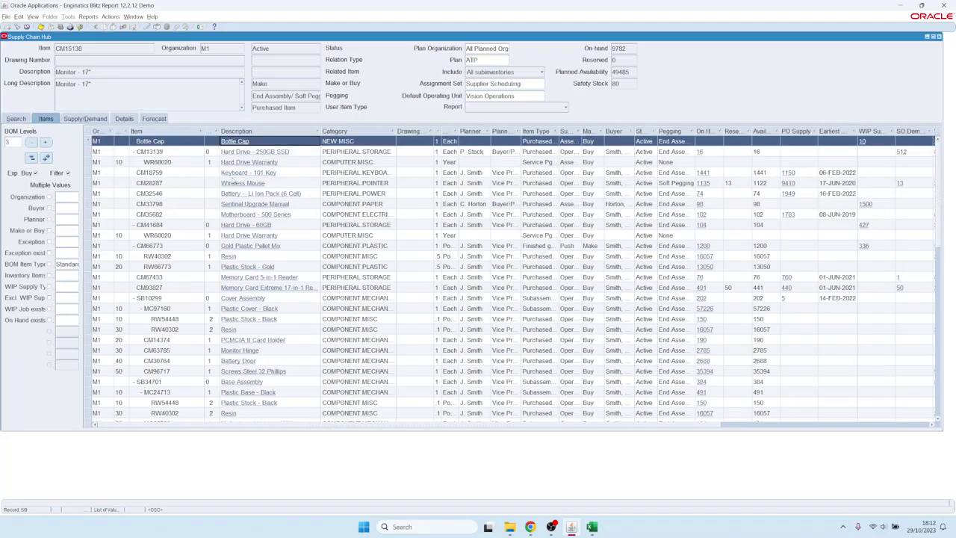
Step: Open the supply and demand details of Hard Drive - 250GB SSD (CM13139) and find its planned orders
{"action": "double_click", "coordinate": [257, 153]}
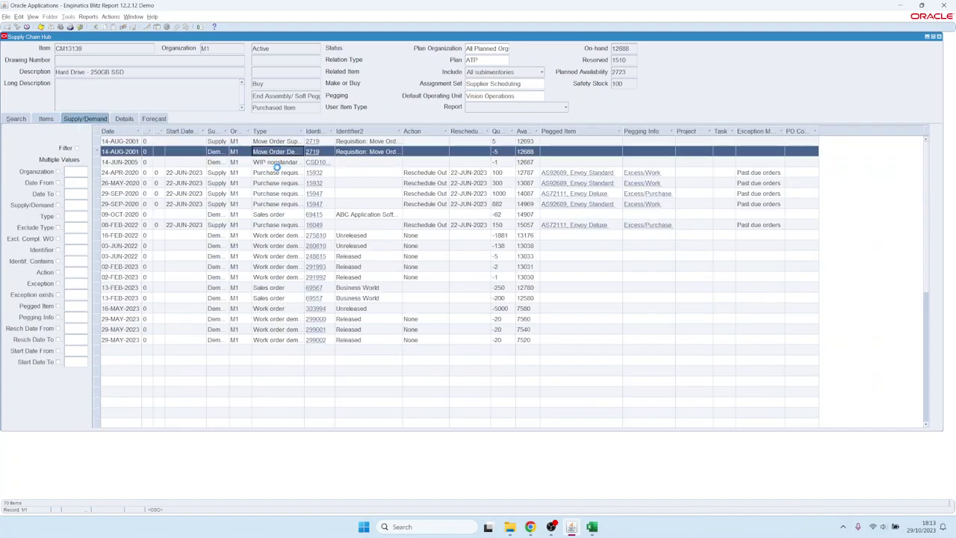
{"action": "scroll", "coordinate": [265, 246], "scroll_direction": "down", "scroll_amount": 10}
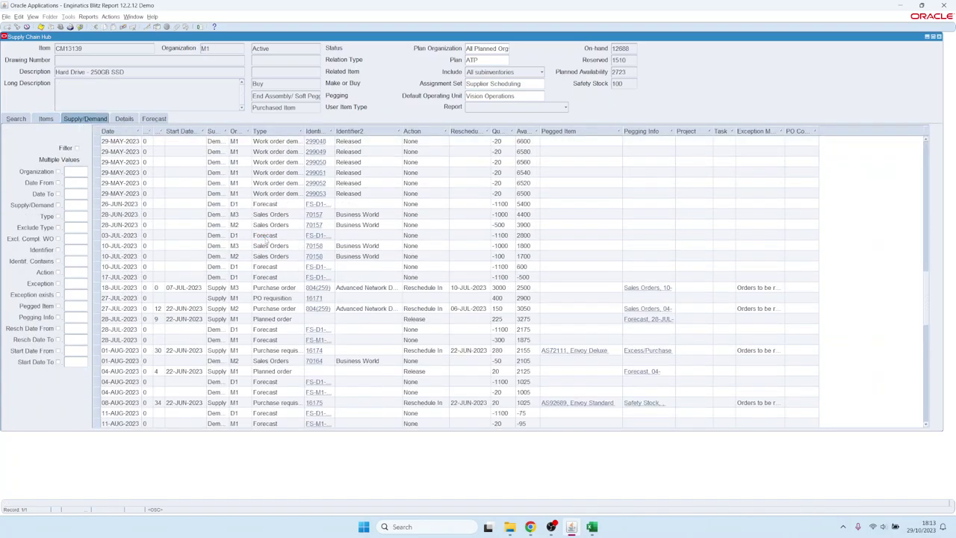
{"action": "scroll", "coordinate": [266, 240], "scroll_direction": "down", "scroll_amount": 4}
Step: Open the release form for the M1 planned orders of 28-JUL, 04-AUG and 18-AUG-2023, and close it without releasing
{"action": "left_click", "coordinate": [269, 195]}
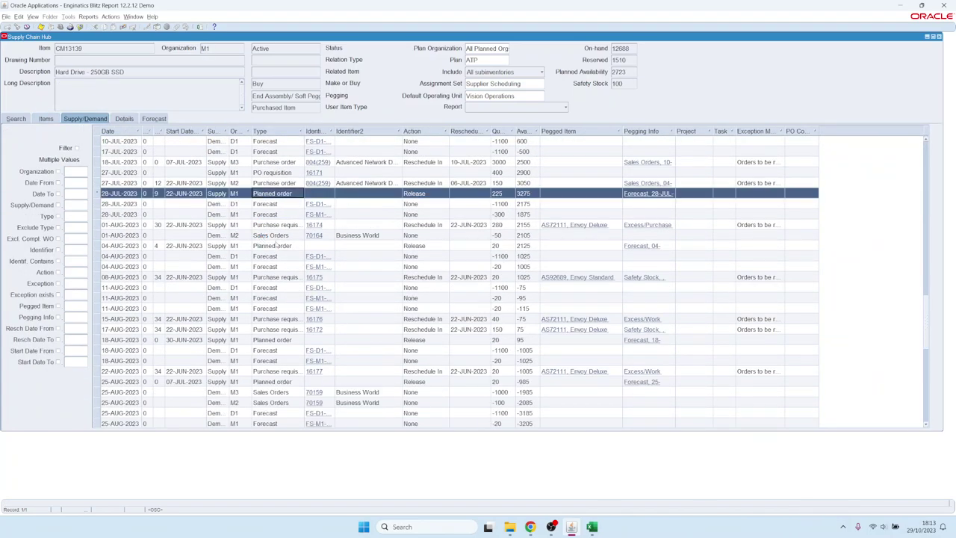
{"action": "left_click", "coordinate": [278, 245], "text": "ctrl"}
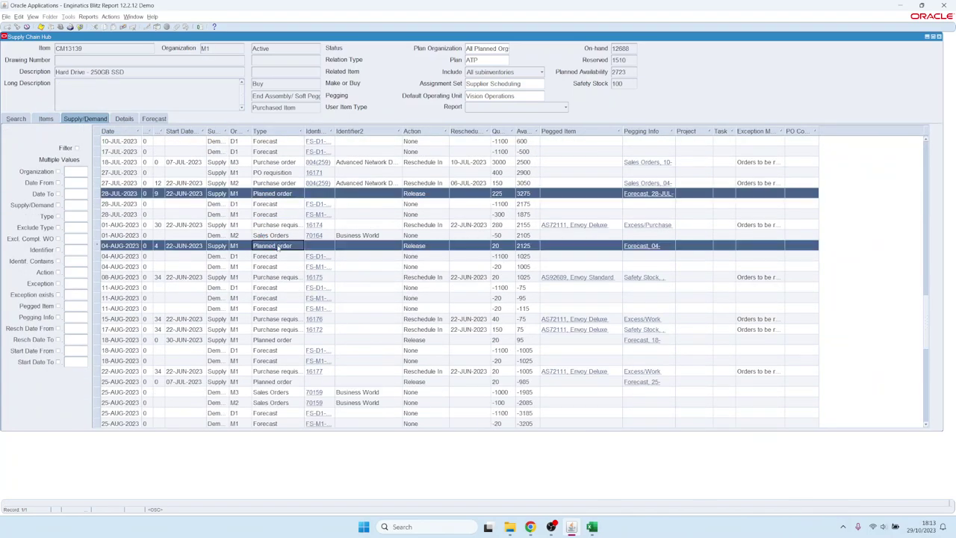
{"action": "left_click", "coordinate": [280, 339], "text": "ctrl"}
{"action": "right_click", "coordinate": [282, 193]}
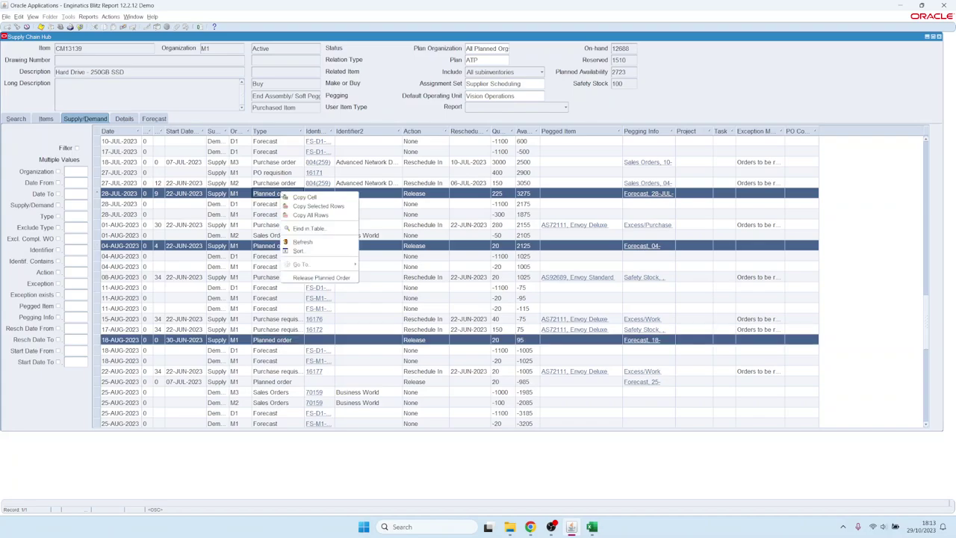
{"action": "left_click", "coordinate": [321, 277]}
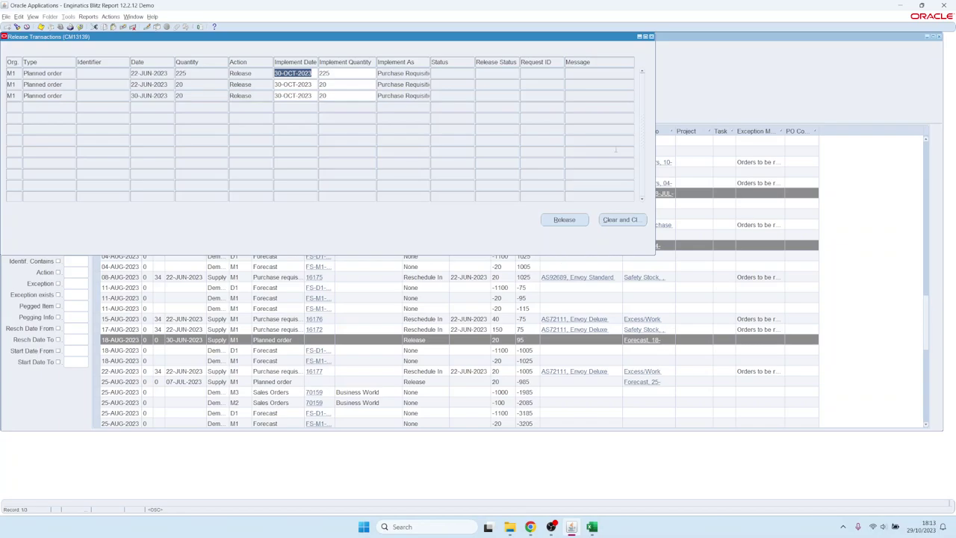
{"action": "left_click", "coordinate": [650, 37]}
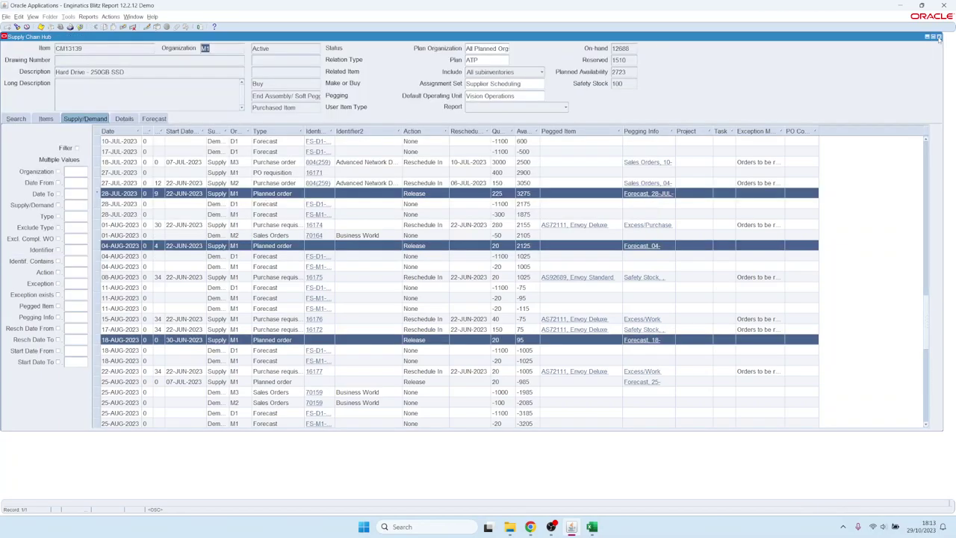
Step: Close the Supply Chain Hub to return to the Navigator
{"action": "left_click", "coordinate": [938, 36]}
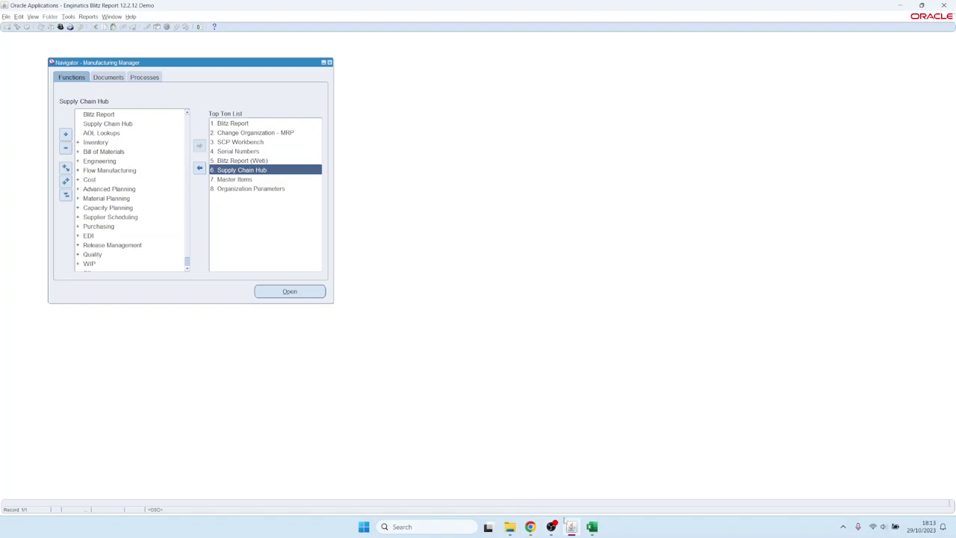
{"action": "mouse_move", "coordinate": [569, 525]}
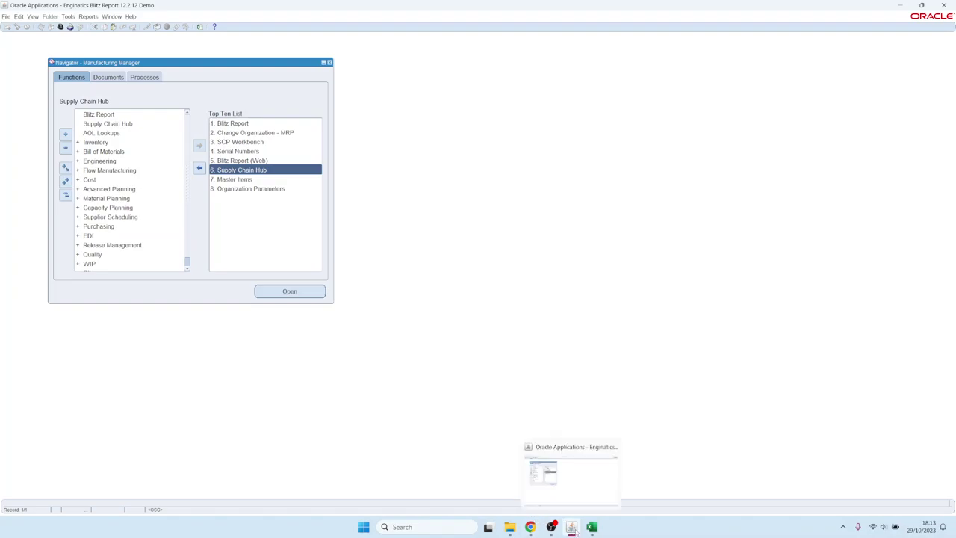